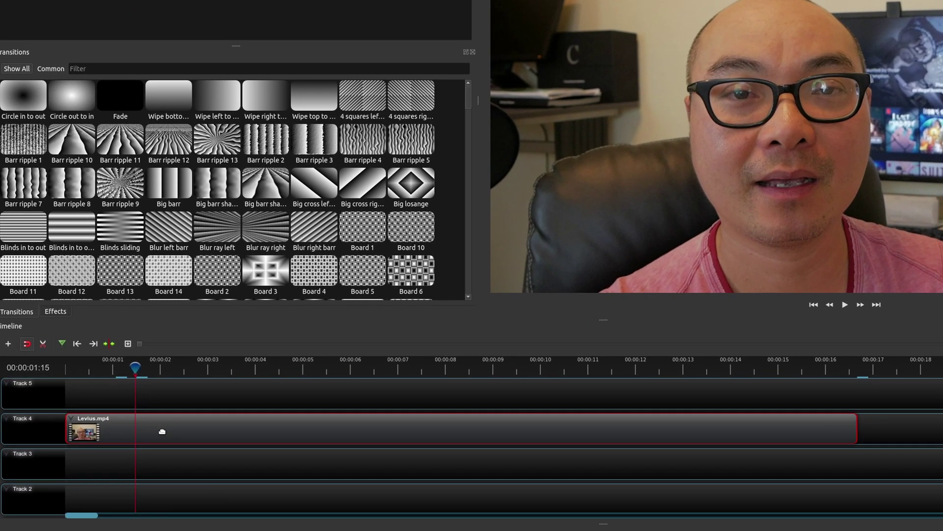
Display the Levius.mp4 clip's audio waveform on Track 4, then place the playhead near one second
right_click(162, 431)
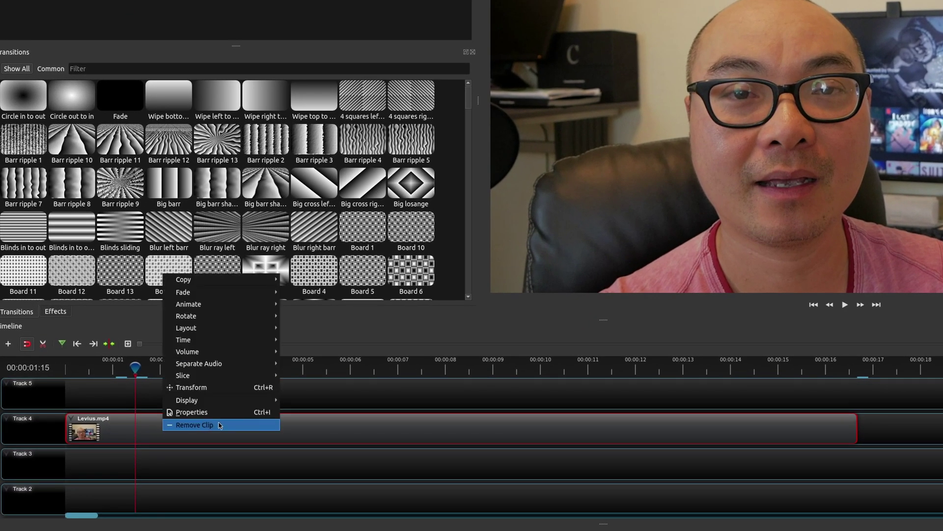
mouse_move(236, 400)
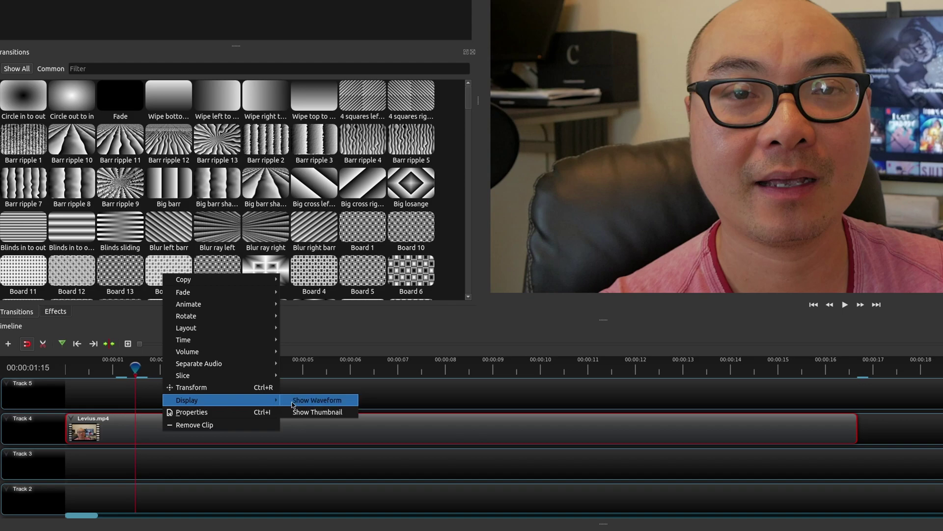
click(293, 400)
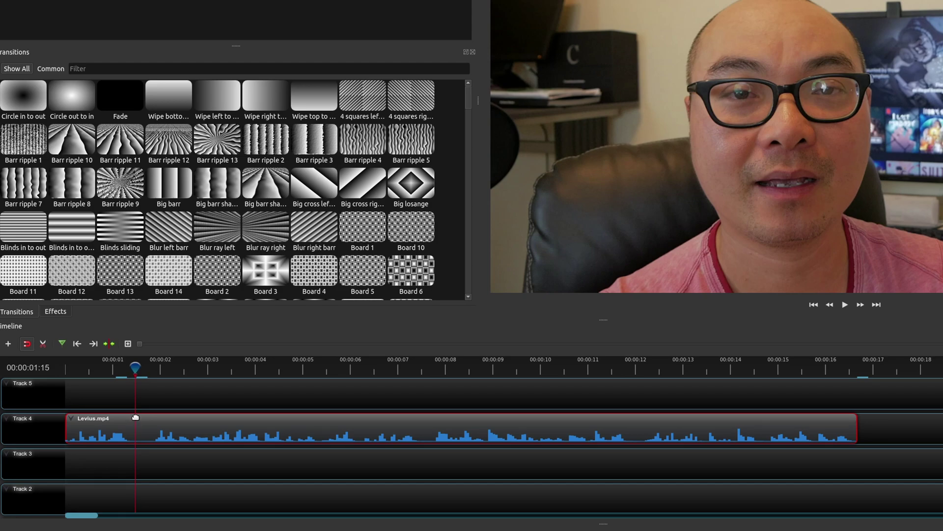
click(114, 369)
Find the first sentence's end by playback, park the playhead at 00:00:01:13, and enable the Razor tool
drag(115, 370, 113, 369)
key(space)
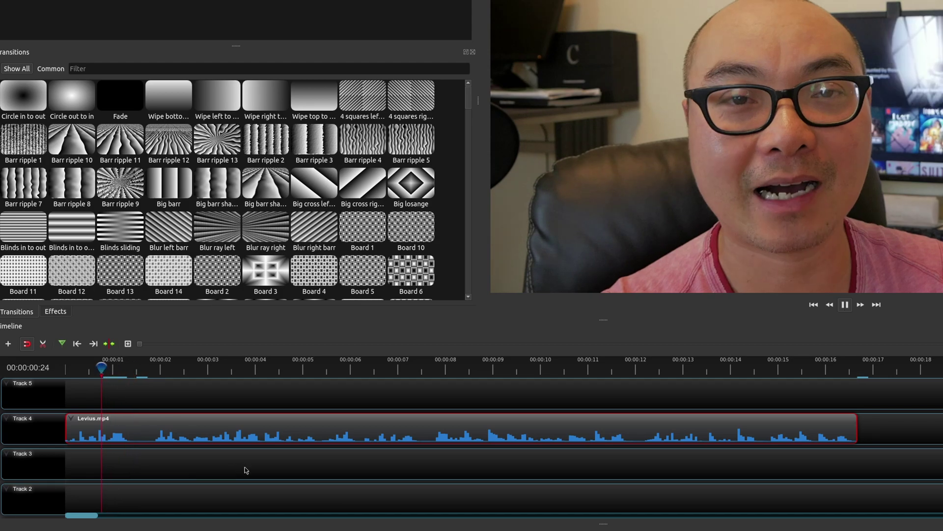
key(space)
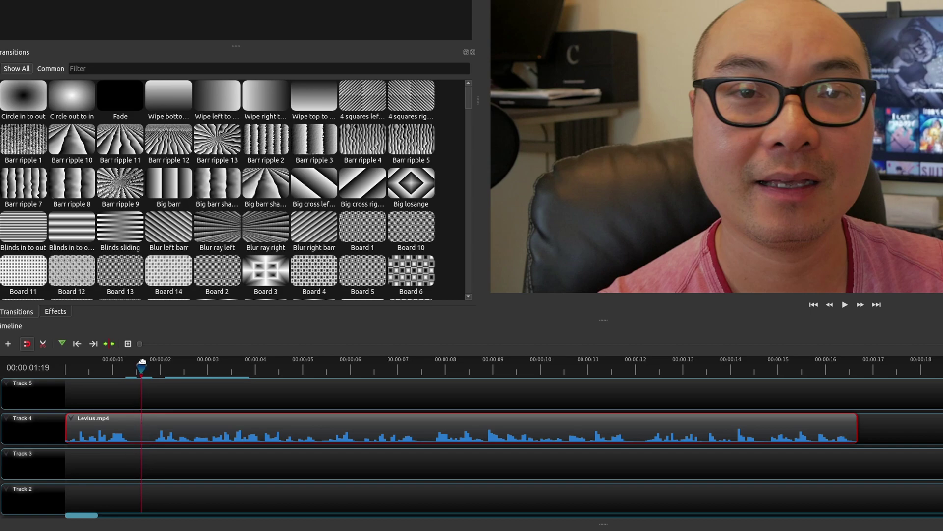
drag(141, 366, 131, 368)
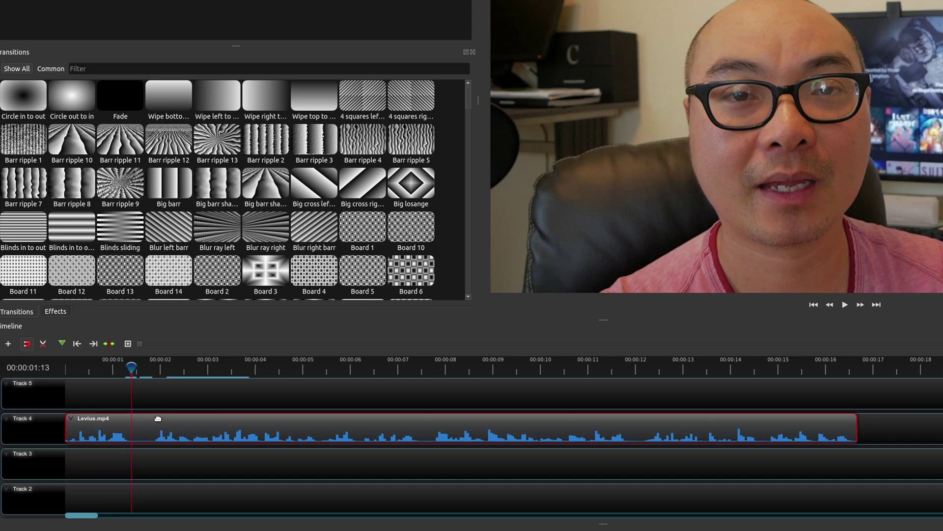
click(43, 343)
Razor-cut Levius.mp4 at 00:00:01:13 and around the next pause, isolating two short pause pieces
click(147, 422)
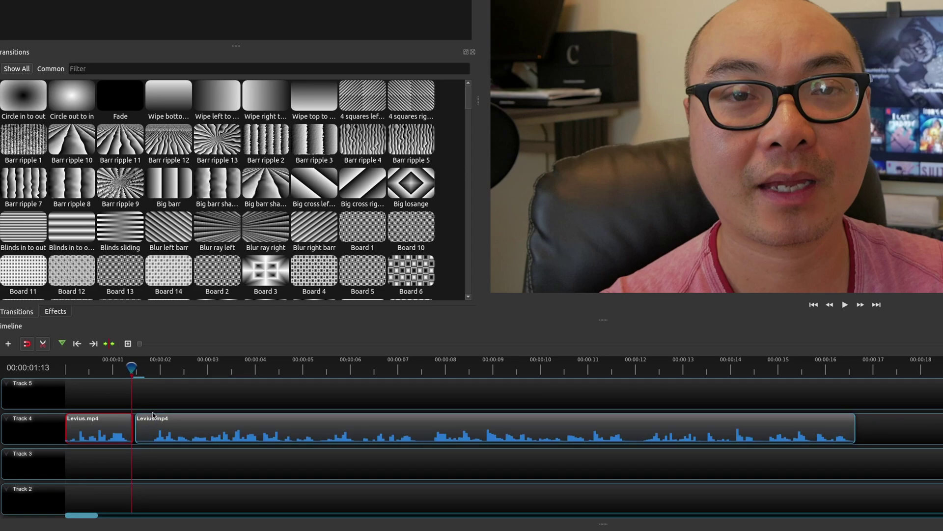
click(150, 433)
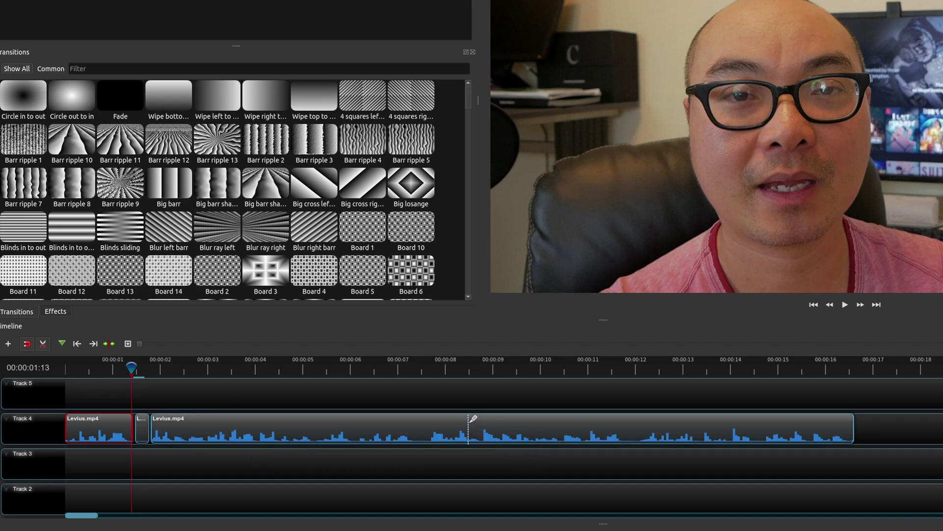
click(414, 428)
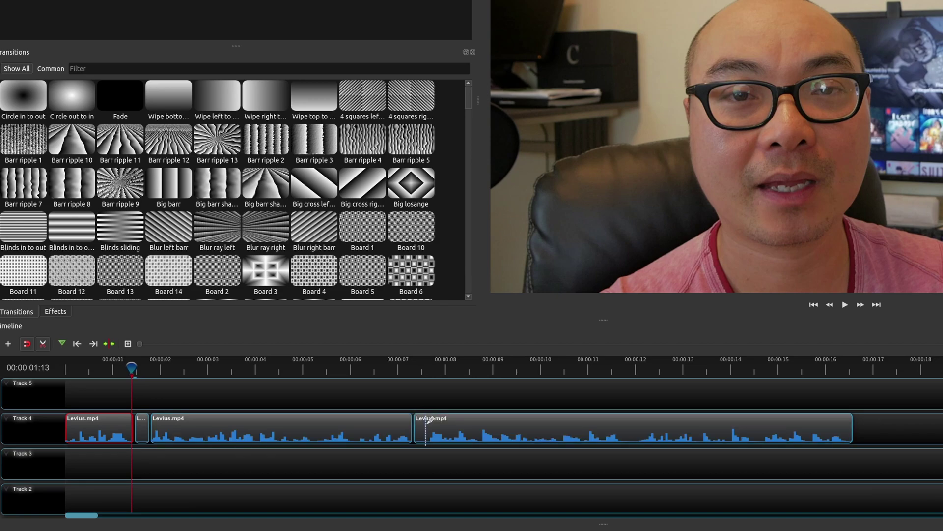
click(426, 422)
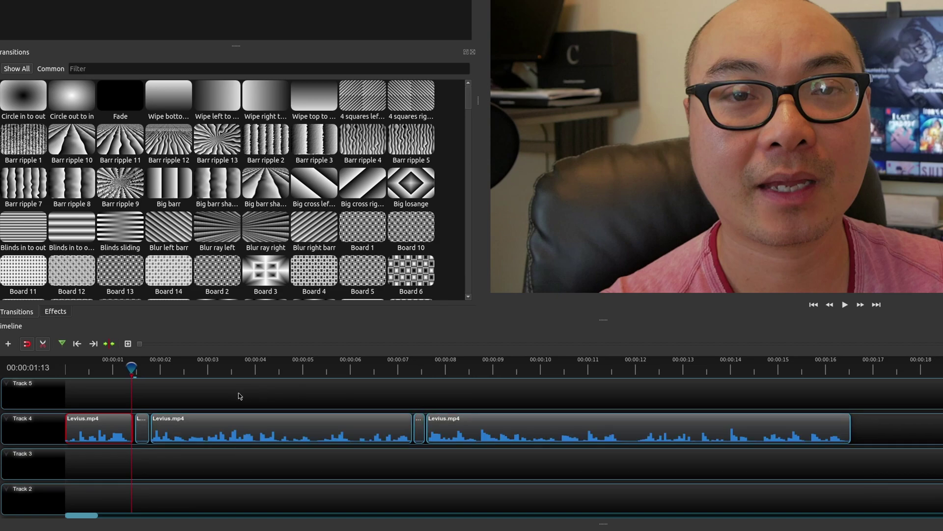
Turn off the razor, delete the first short pause piece, and select the second one
click(42, 343)
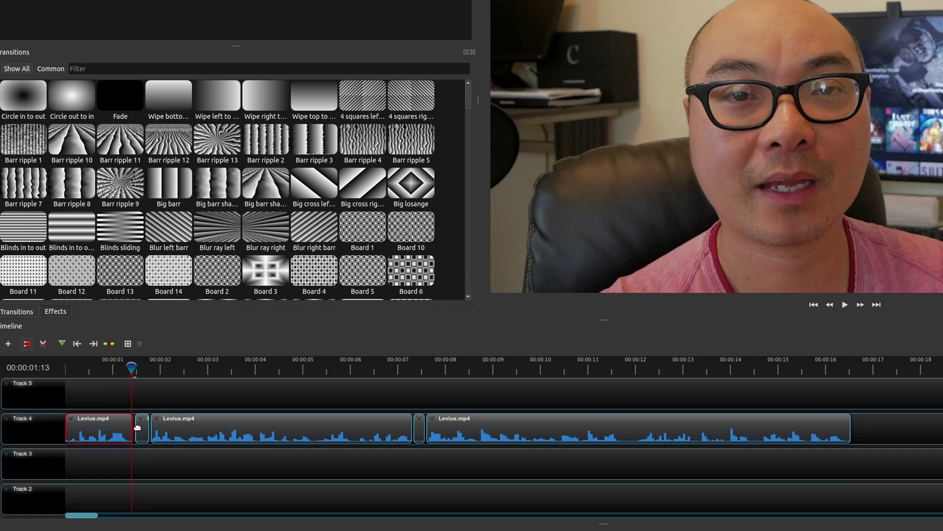
click(138, 426)
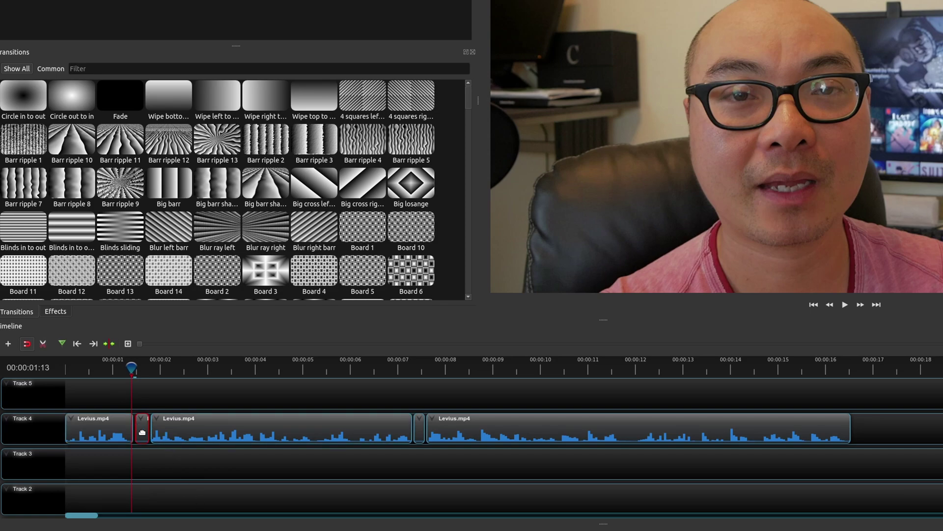
key(Delete)
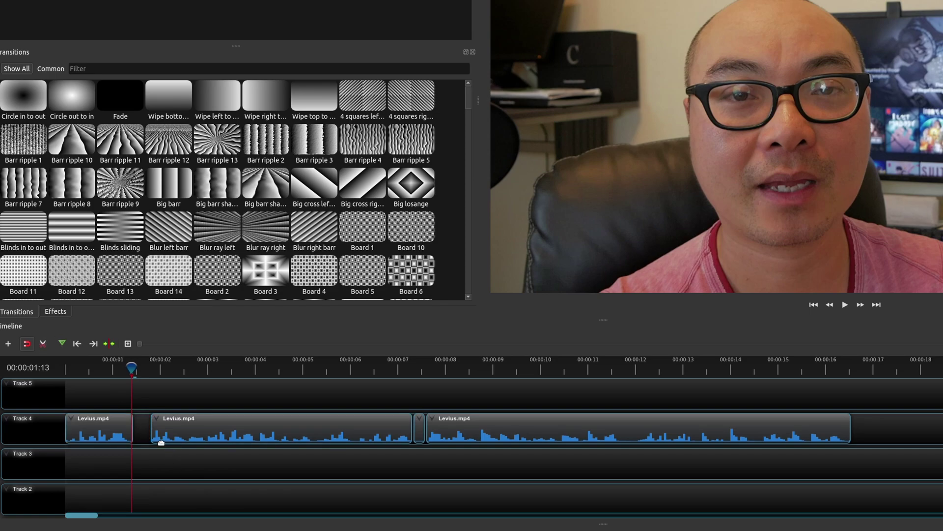
click(418, 428)
Delete the second pause piece and slide the later Levius.mp4 clips left to close both gaps
key(Delete)
drag(229, 433, 214, 427)
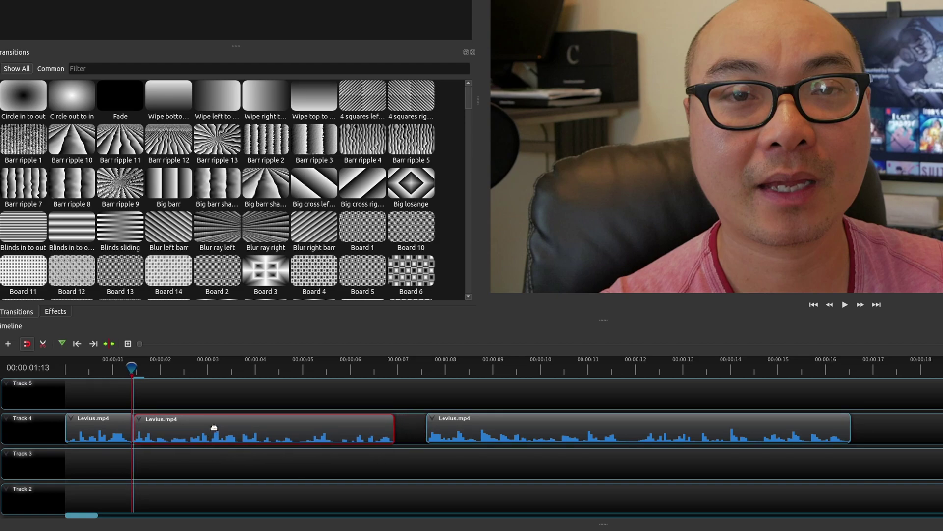
drag(525, 434, 496, 427)
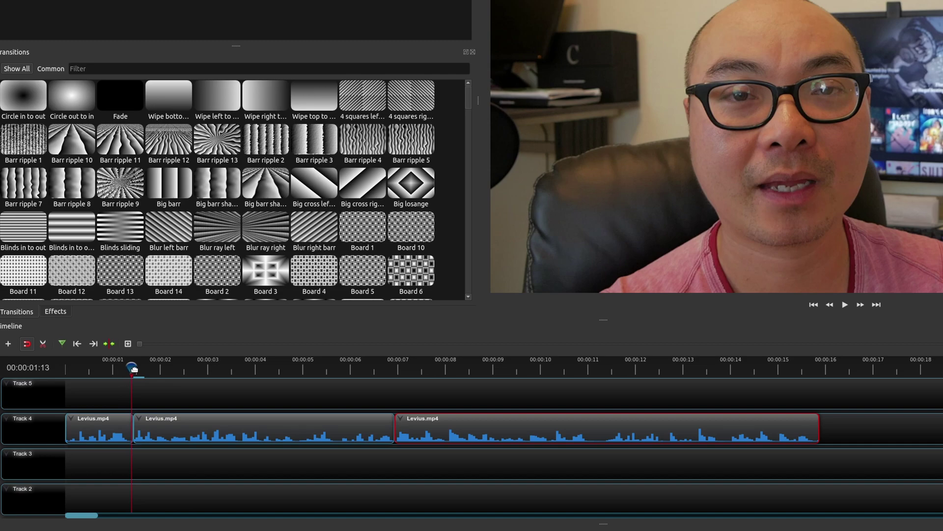
Play from 00:00:01:09 to check the first join
drag(133, 369, 118, 369)
key(space)
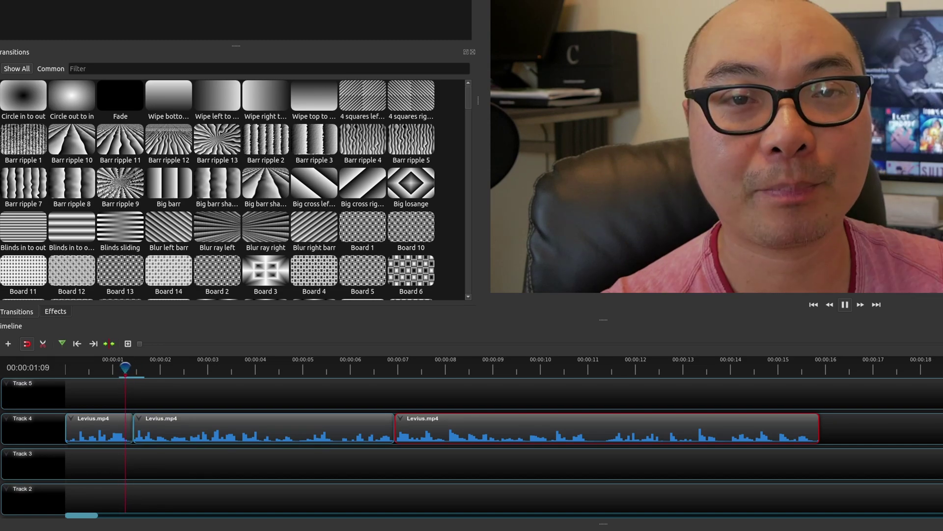
key(space)
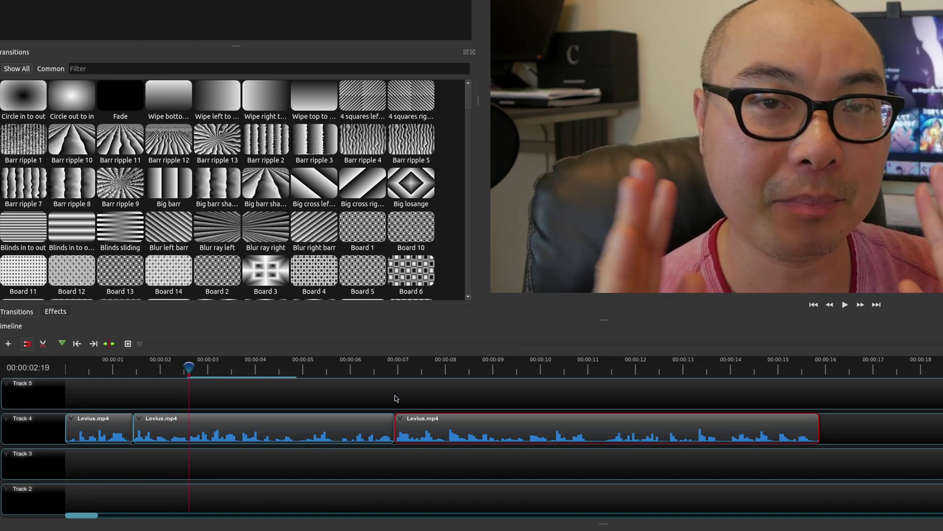
click(206, 370)
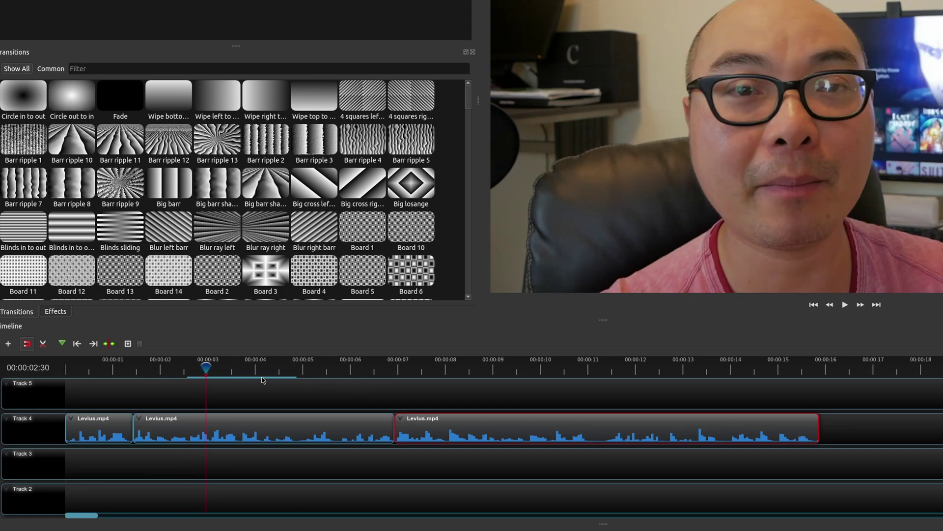
drag(205, 367, 390, 368)
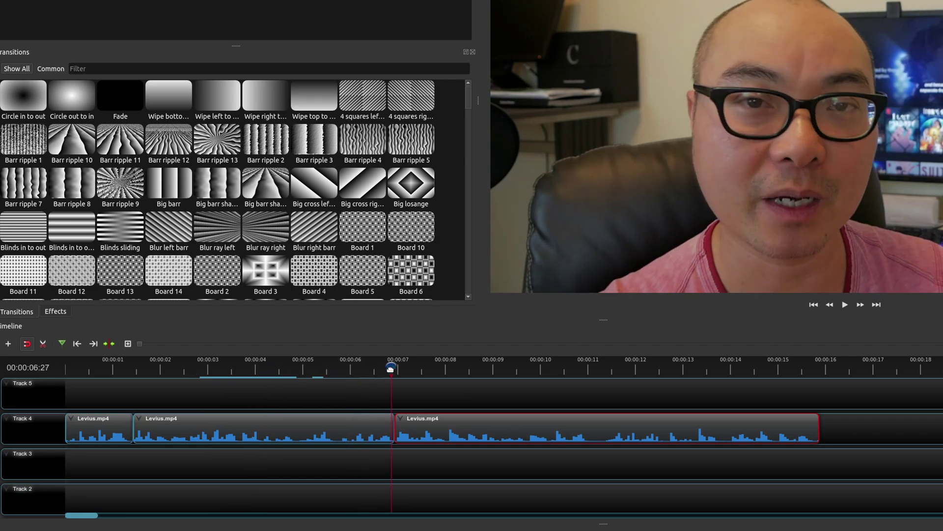
key(space)
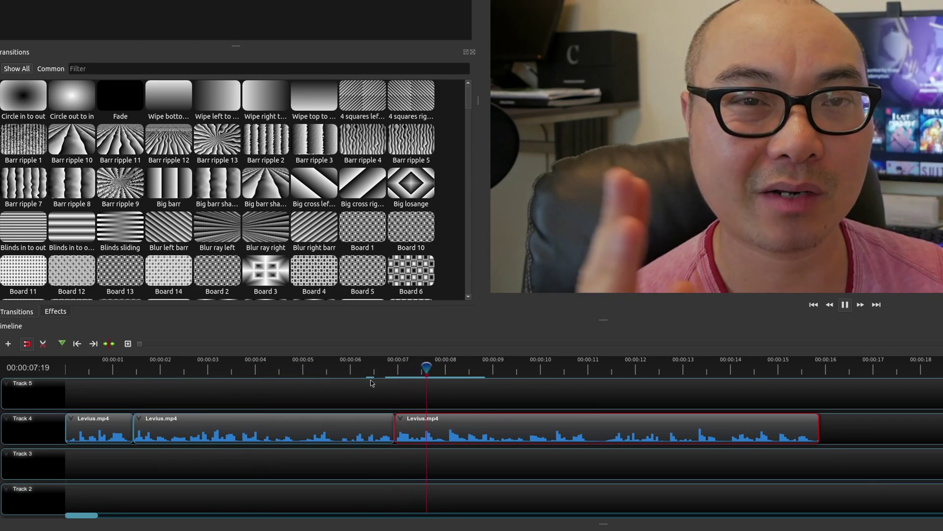
key(space)
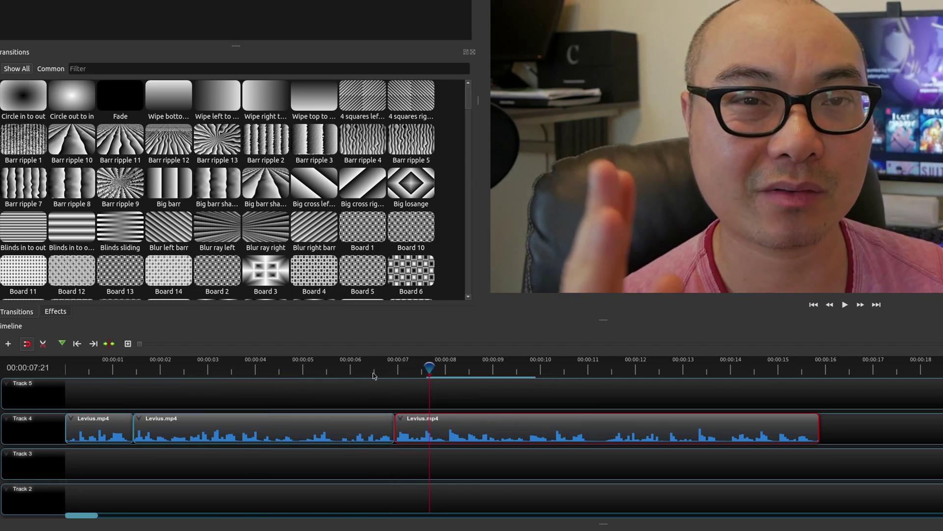
drag(429, 368, 354, 368)
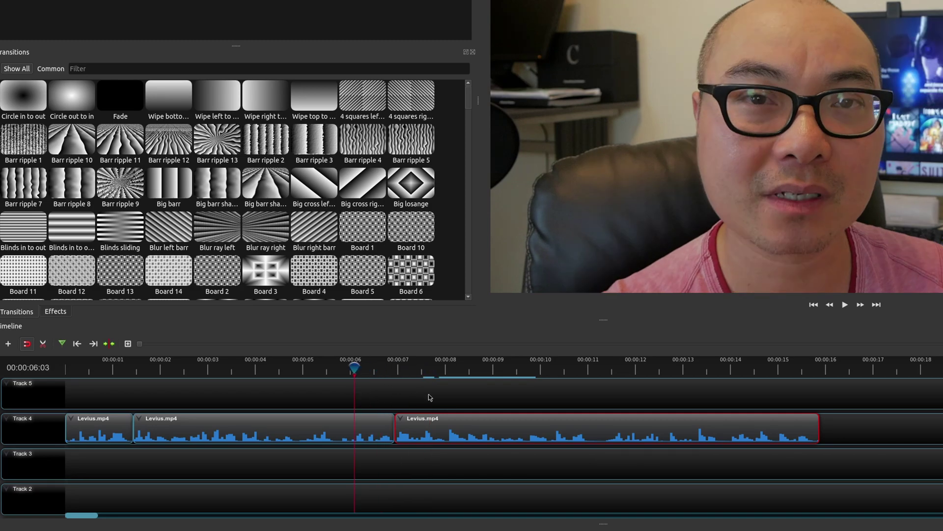
key(space)
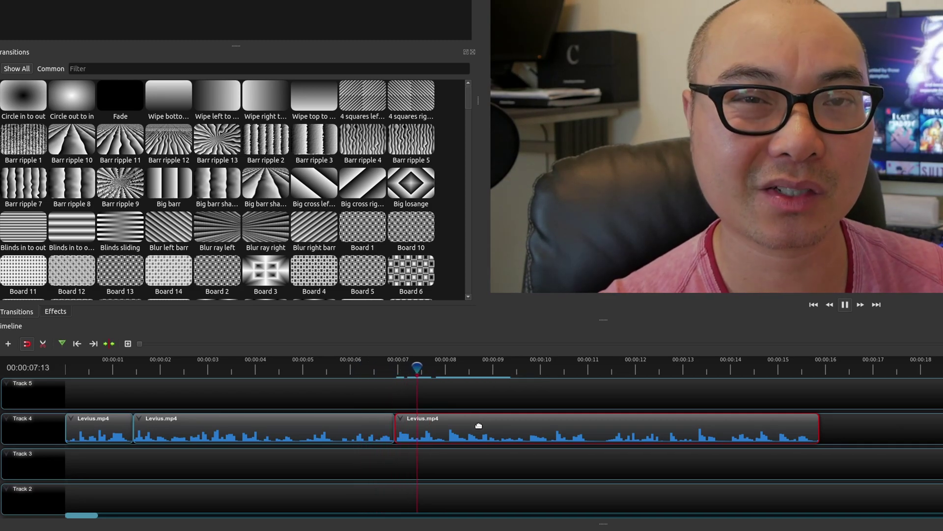
key(space)
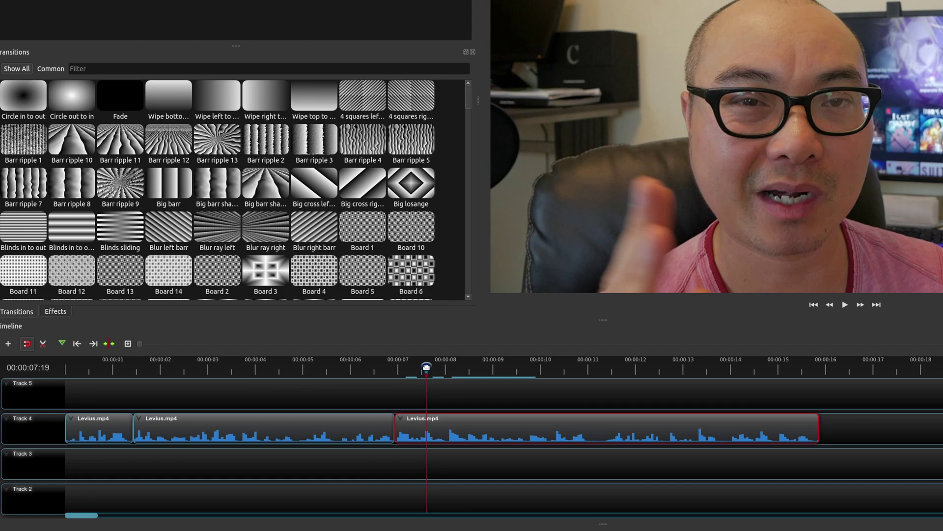
Move the playhead back to 00:00:03:27
drag(427, 367, 115, 373)
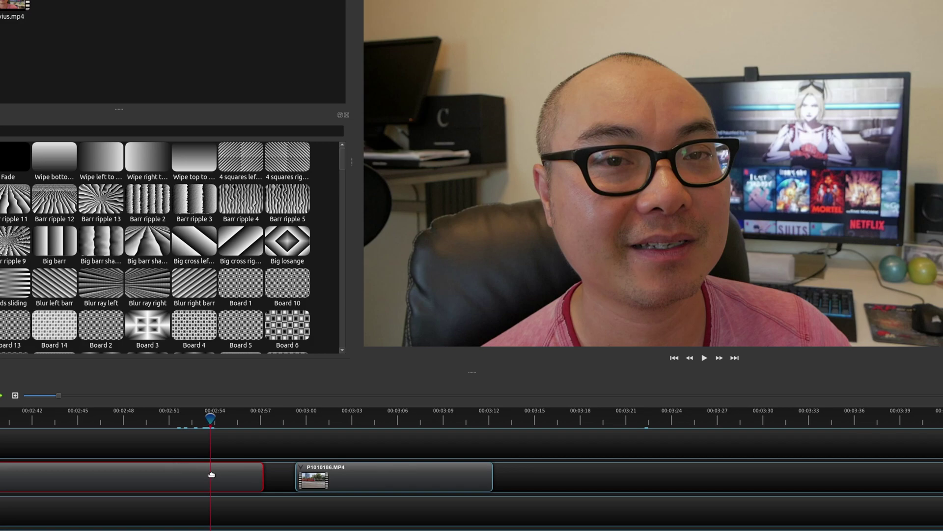
Separate P1010186.MP4's sound into a single all-channels audio clip on the track beneath it
right_click(212, 474)
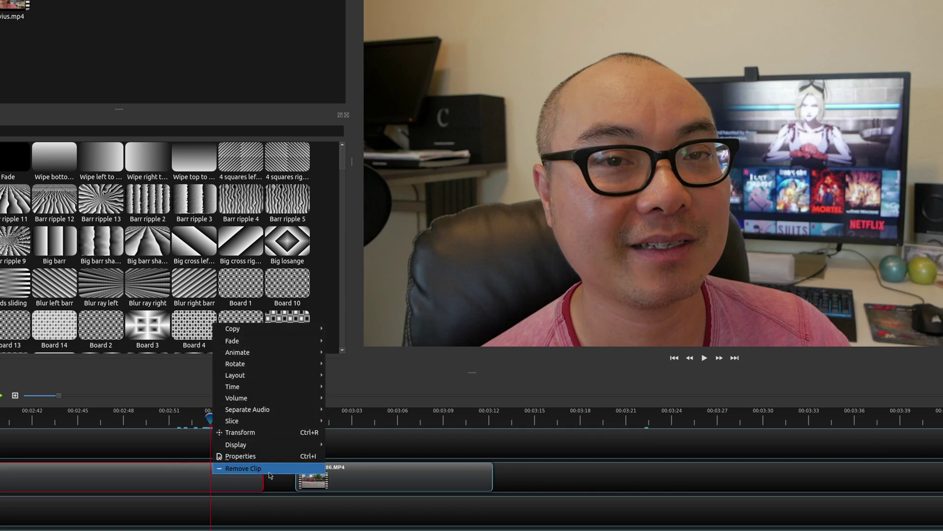
mouse_move(272, 409)
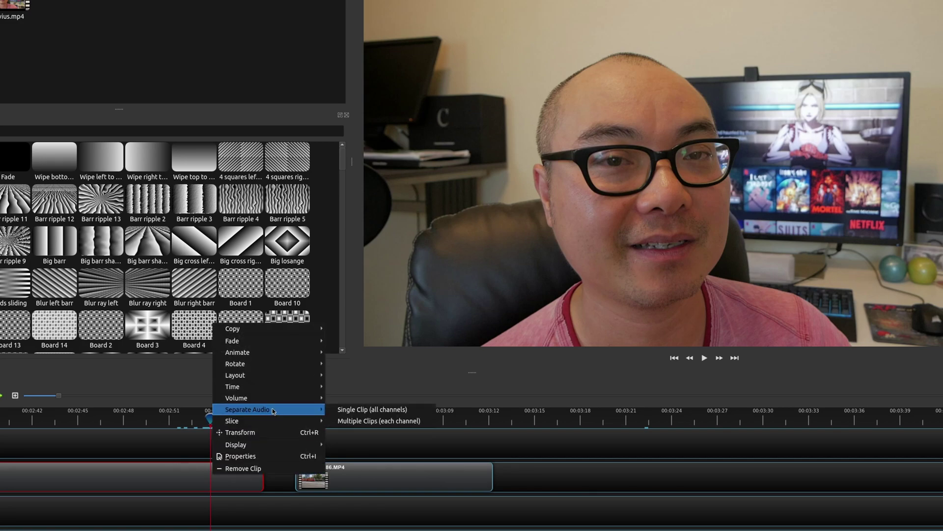
click(362, 415)
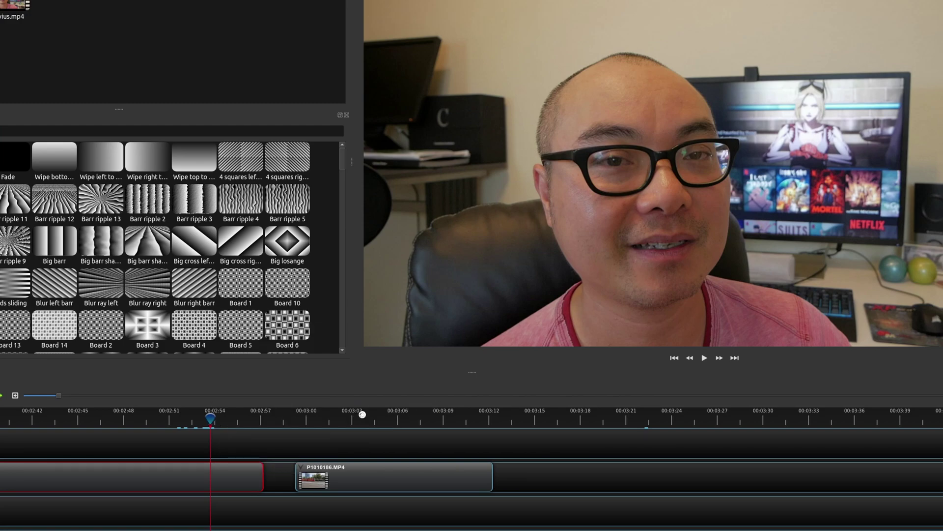
click(350, 481)
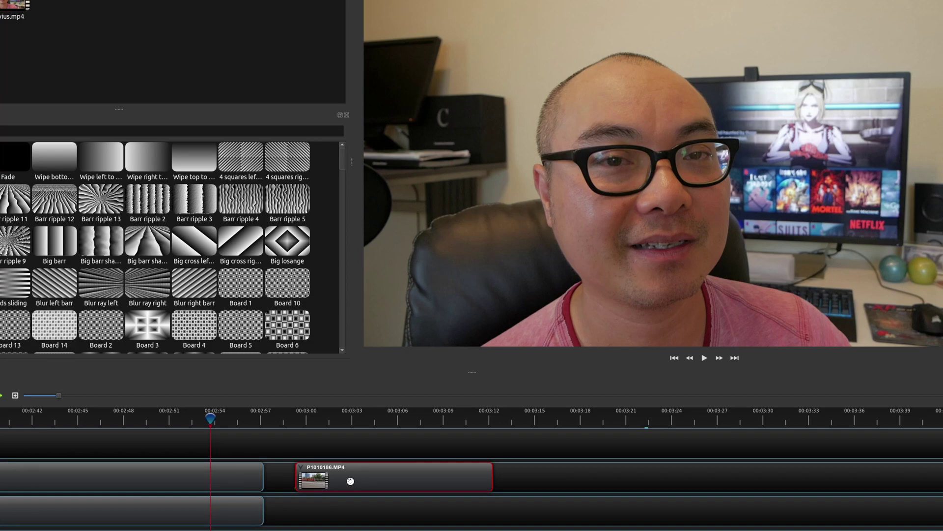
right_click(228, 517)
click(393, 474)
right_click(322, 469)
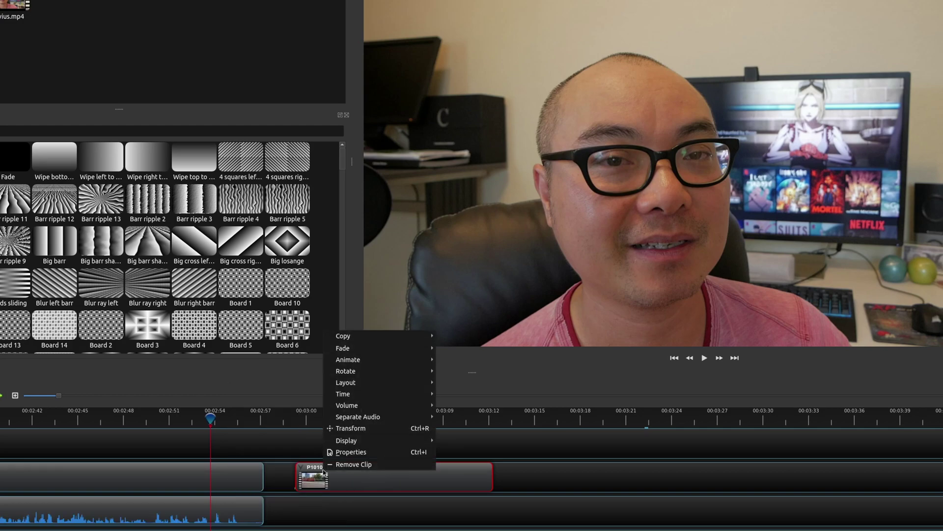
mouse_move(354, 418)
click(479, 417)
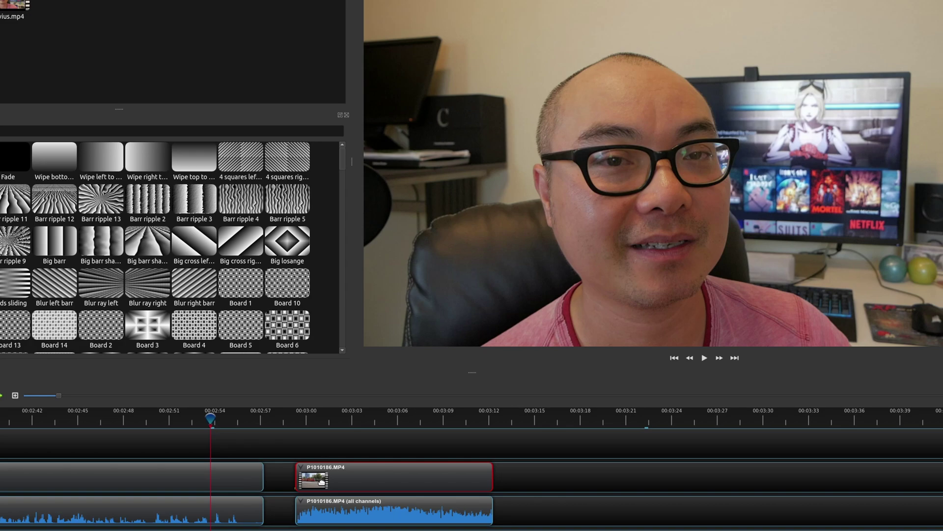
Select the P1010186.MP4 video and audio clips together and drag them left to snap against the preceding clip
click(346, 511)
click(232, 518)
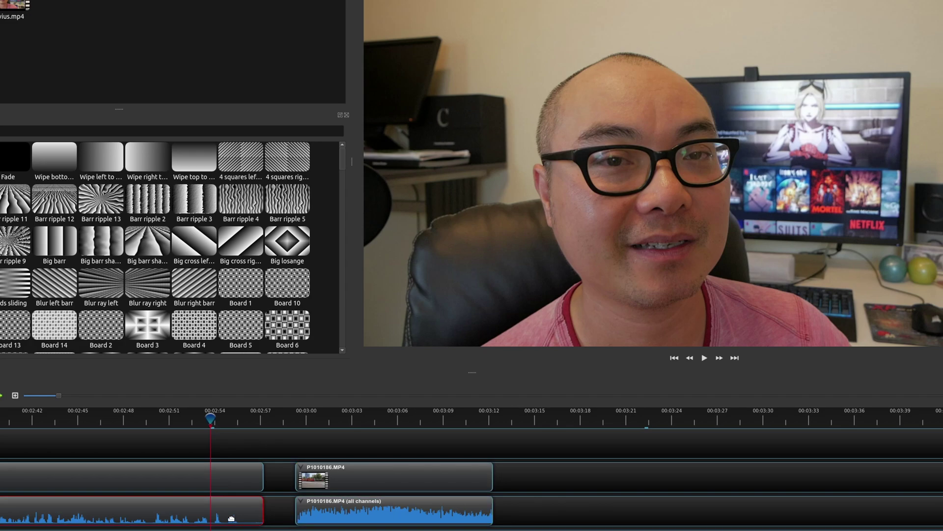
click(352, 482)
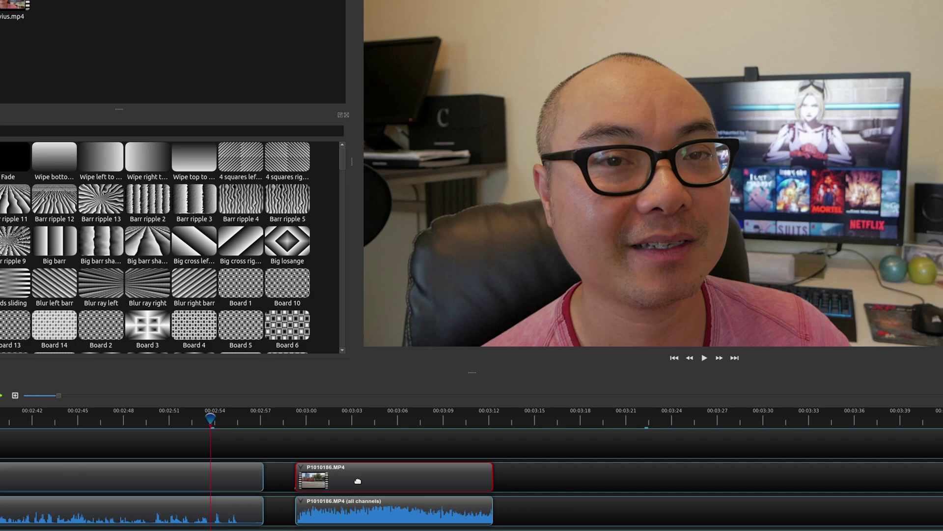
ctrl+click(369, 517)
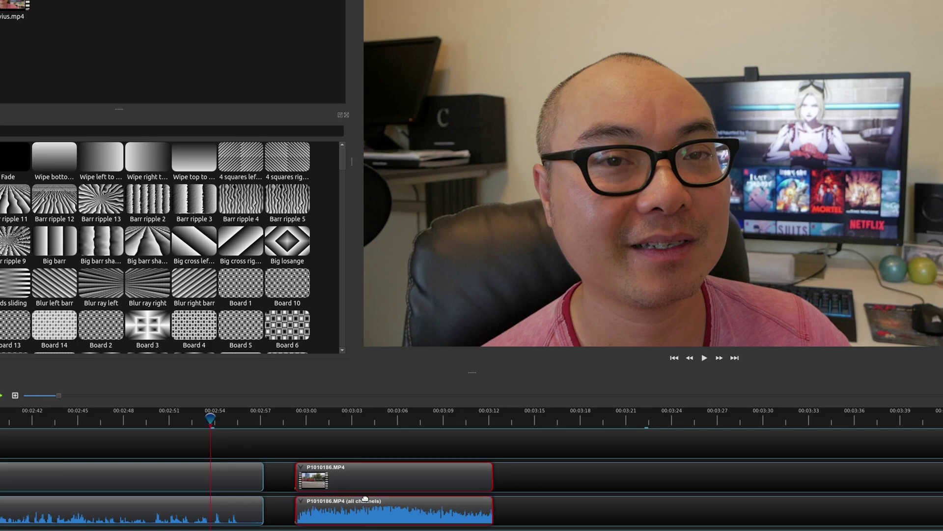
mouse_move(360, 486)
mouse_down()
mouse_move(449, 484)
mouse_move(368, 487)
mouse_up()
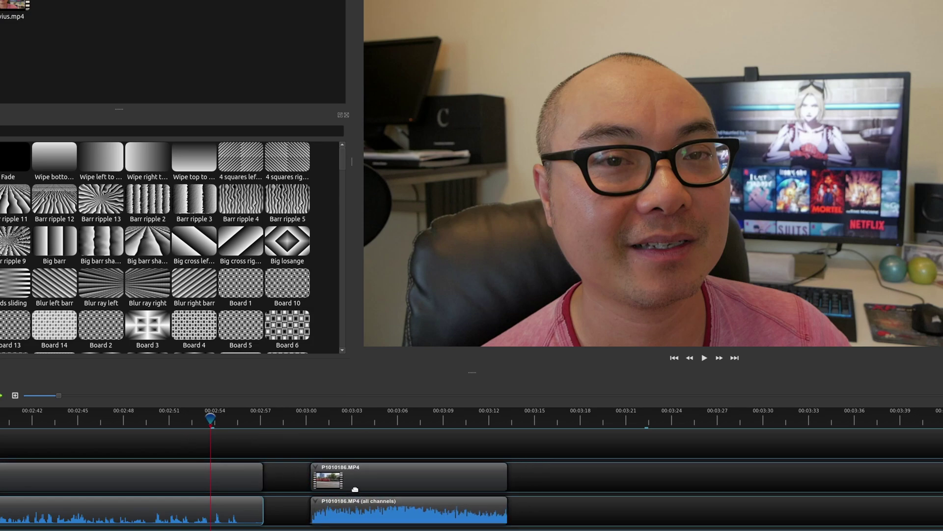
click(379, 501)
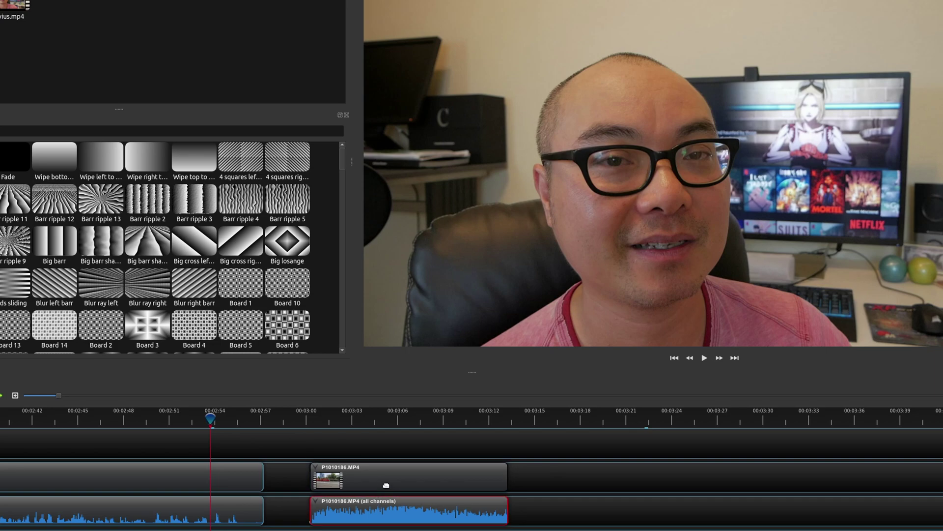
ctrl+click(380, 471)
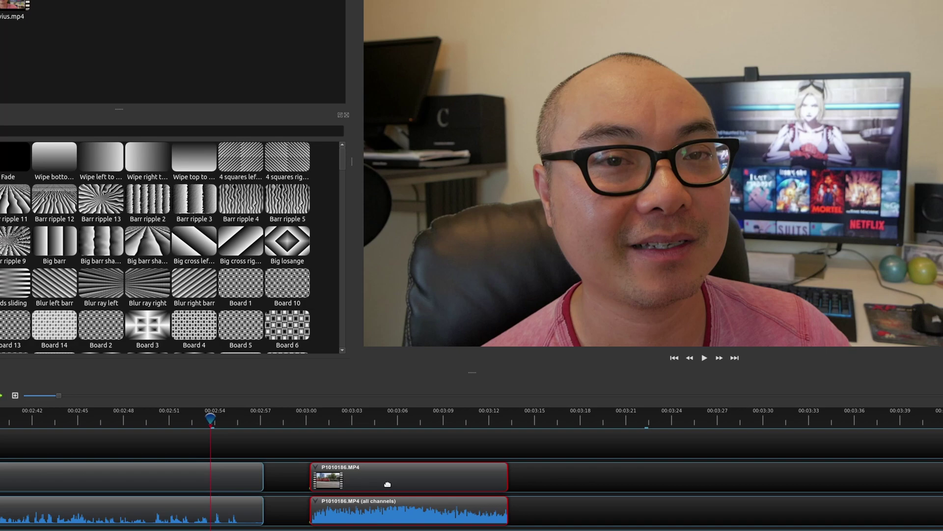
drag(387, 484, 345, 489)
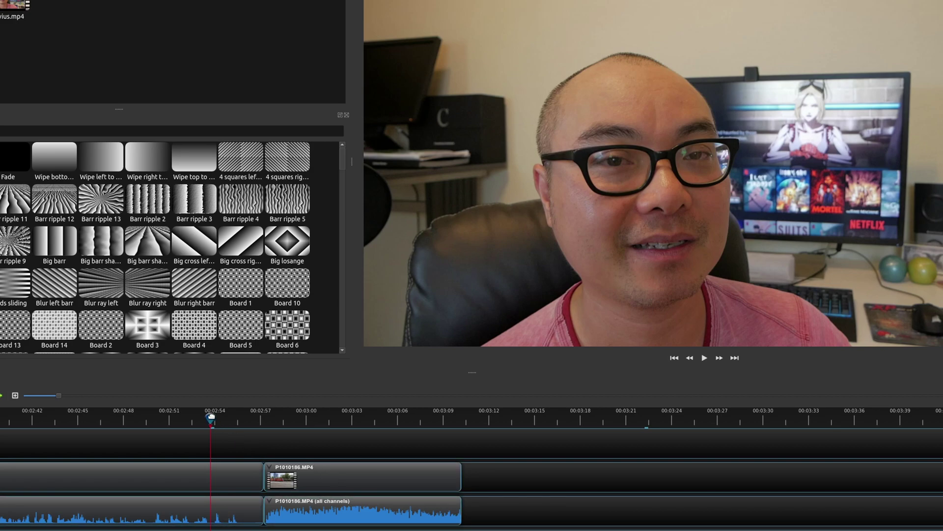
Trim the talking-head audio clip to end at the playhead, just before 00:02:57
drag(211, 416, 245, 418)
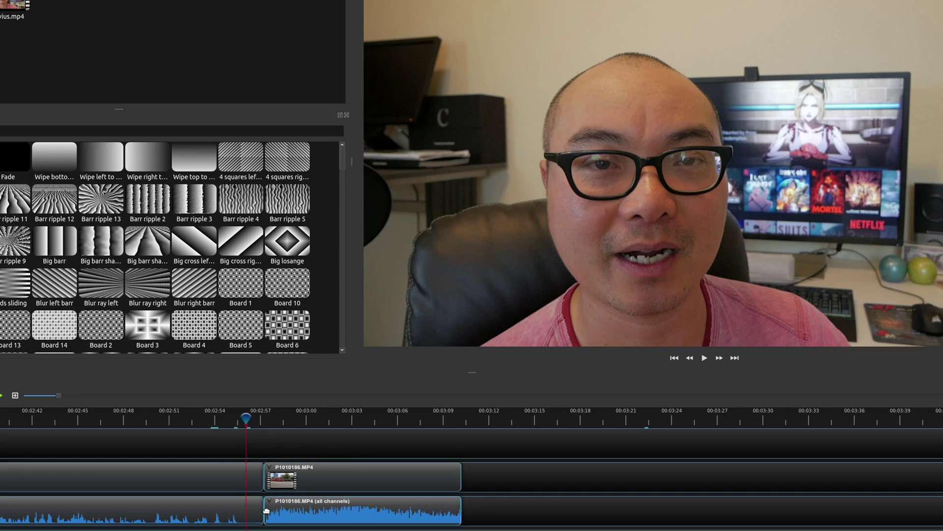
click(249, 511)
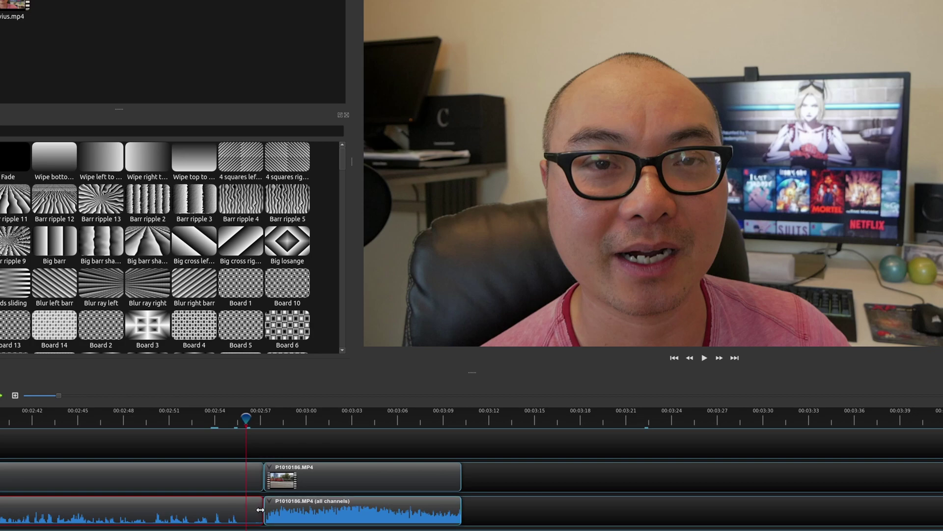
drag(268, 511, 286, 514)
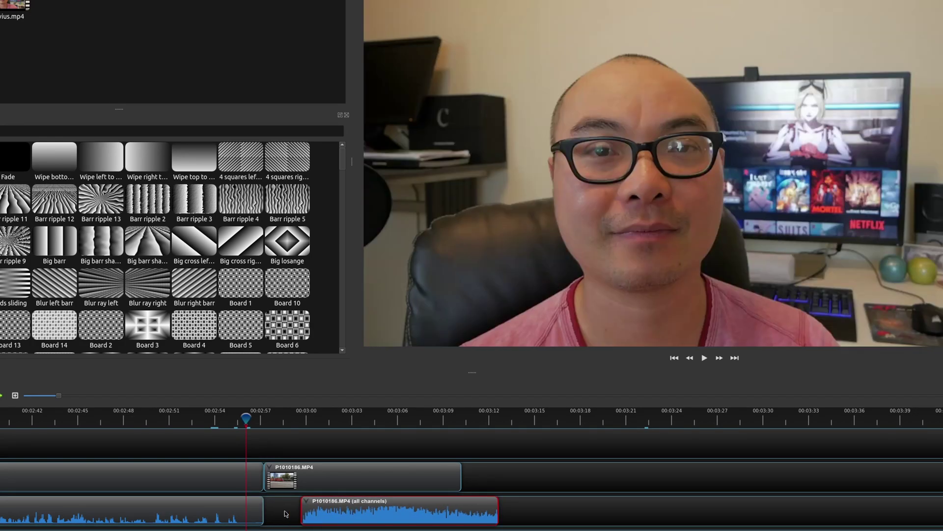
click(264, 512)
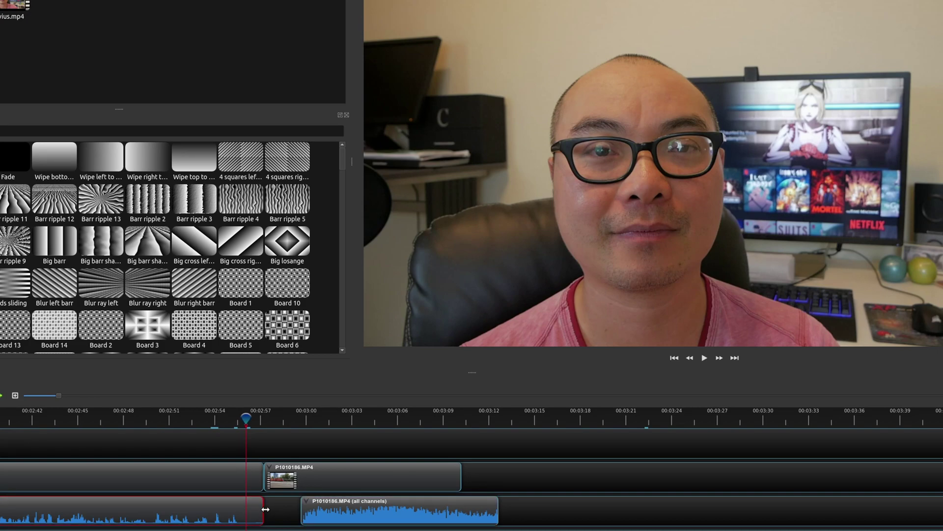
drag(265, 509, 246, 509)
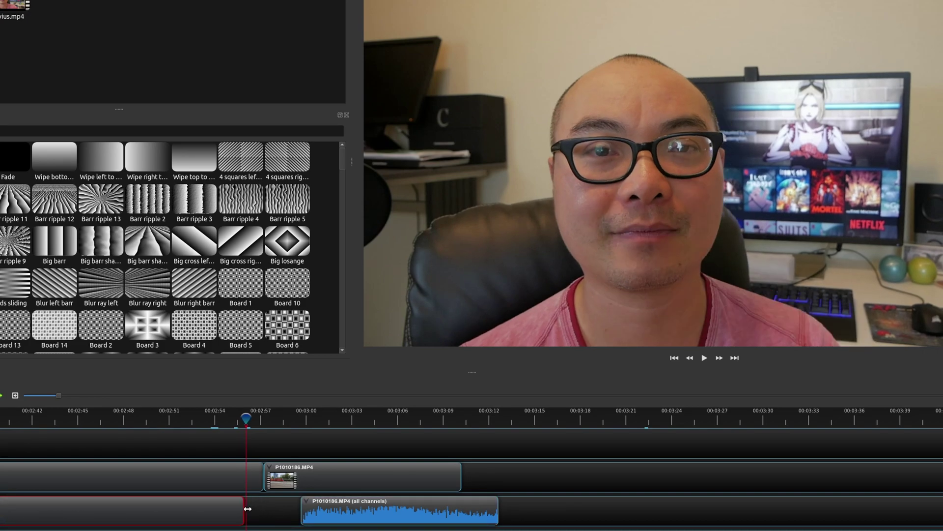
click(233, 431)
Slide the P1010186.MP4 audio left against the trimmed audio, then select it with its video
drag(245, 423, 240, 423)
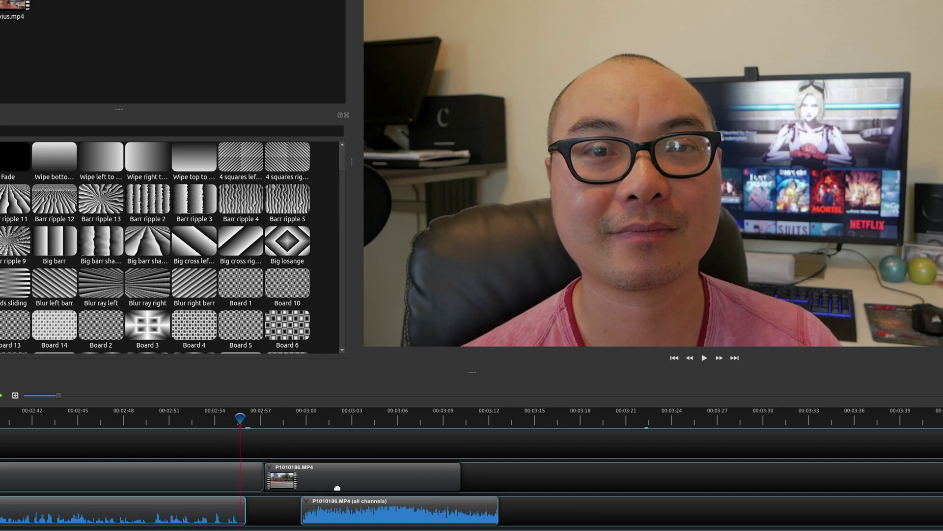
drag(392, 516, 337, 516)
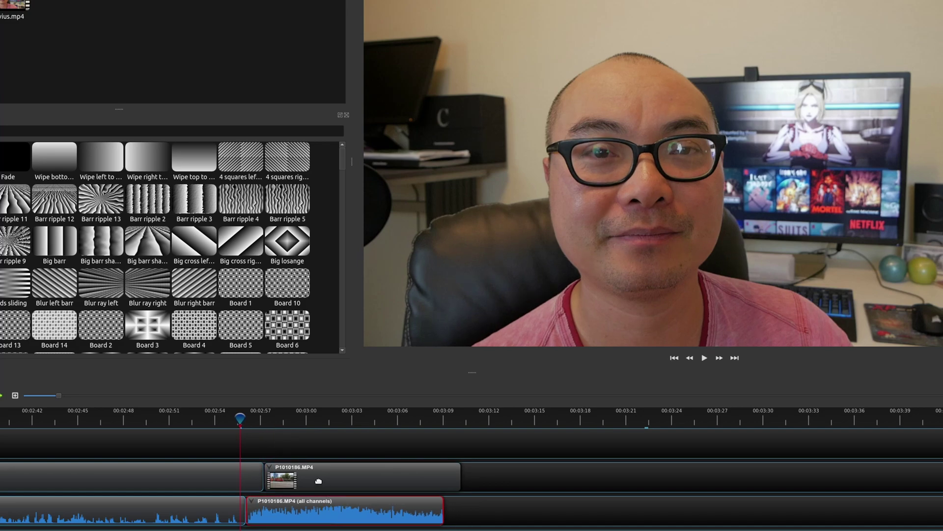
click(312, 476)
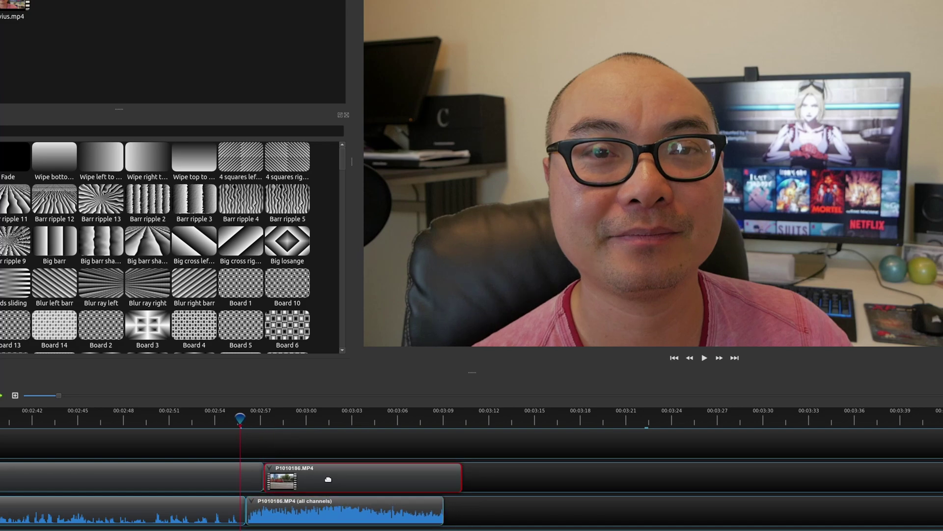
scroll(328, 479, up, 3)
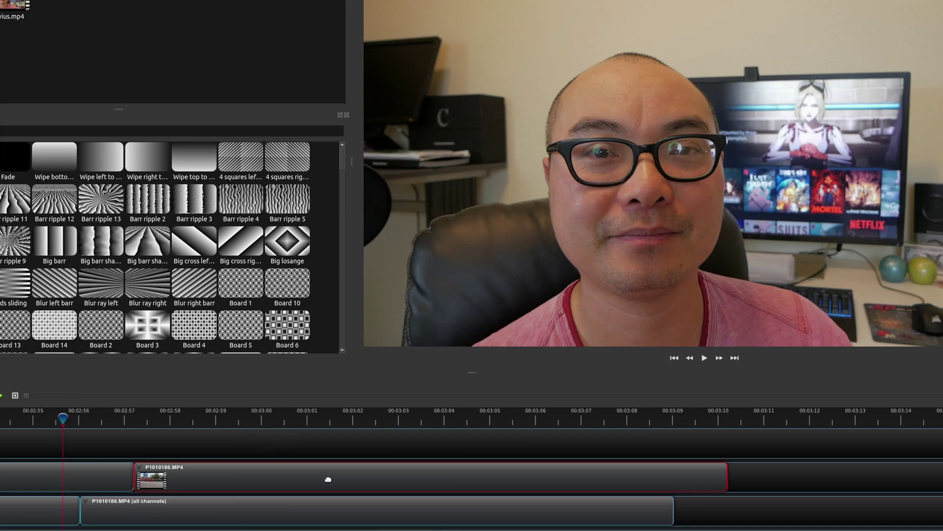
click(188, 506)
click(223, 482)
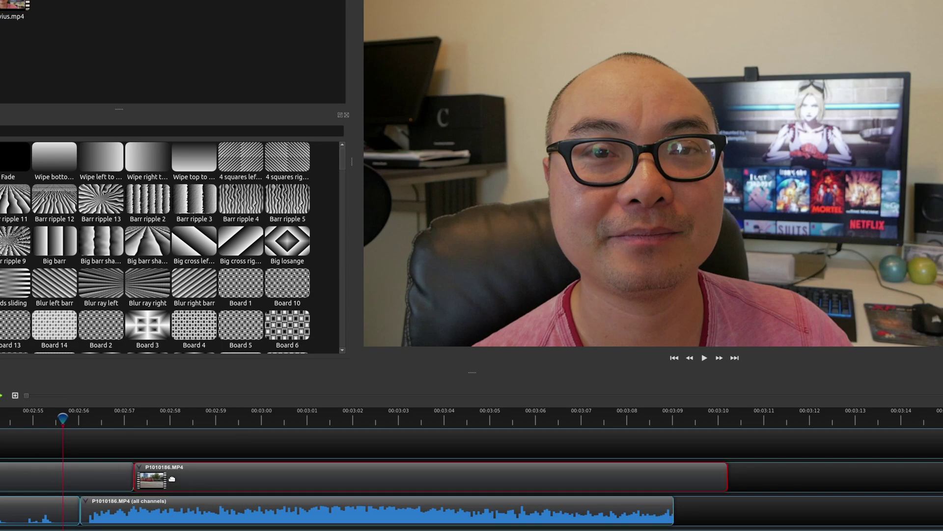
ctrl+click(179, 506)
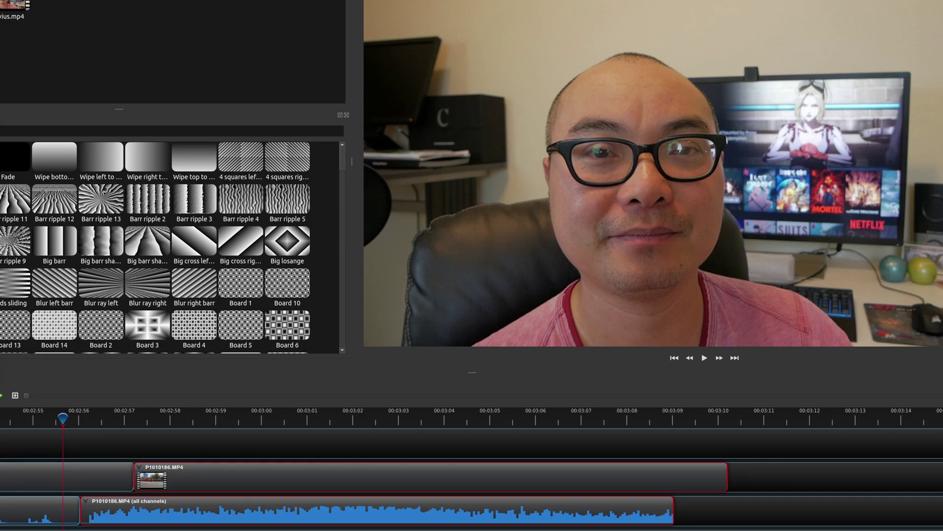
scroll(41, 426, left, 5)
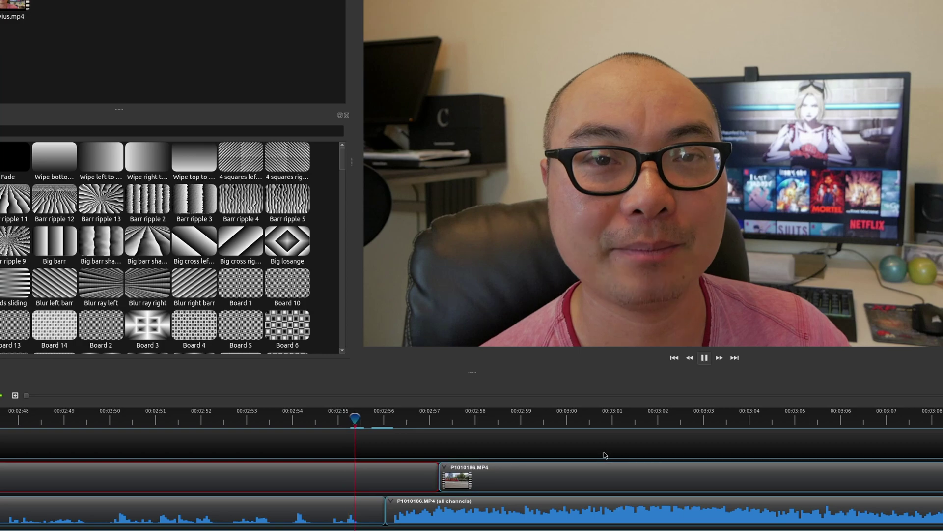
Preview the cut into the tram clip and nudge the P1010186.MP4 video slightly earlier
key(space)
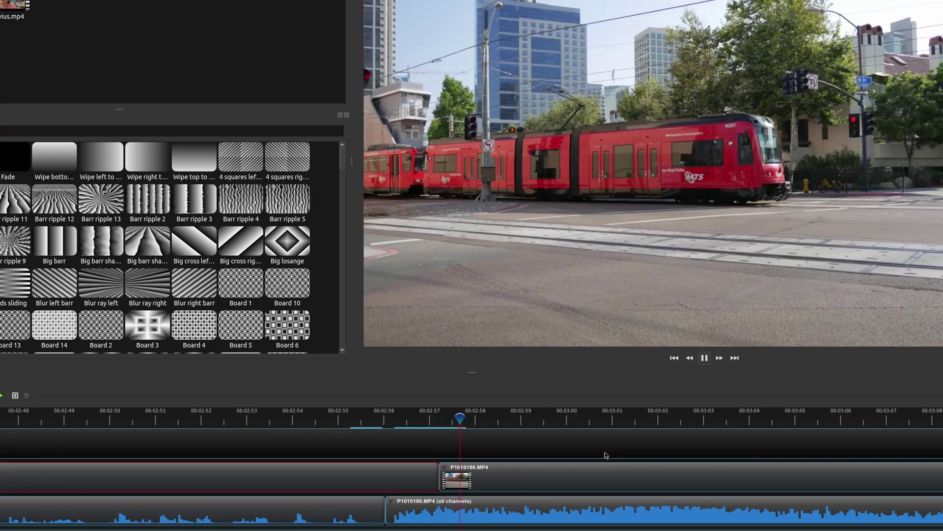
key(space)
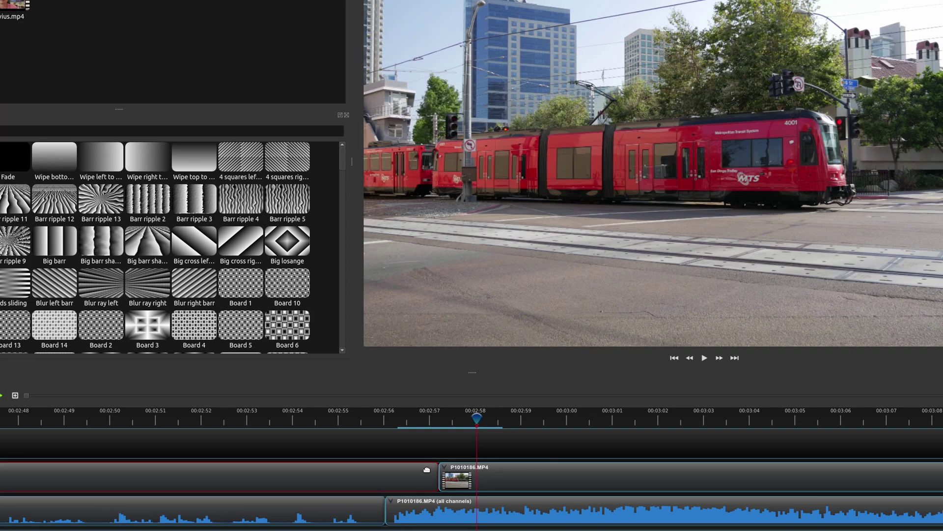
drag(442, 469, 399, 483)
drag(594, 476, 516, 479)
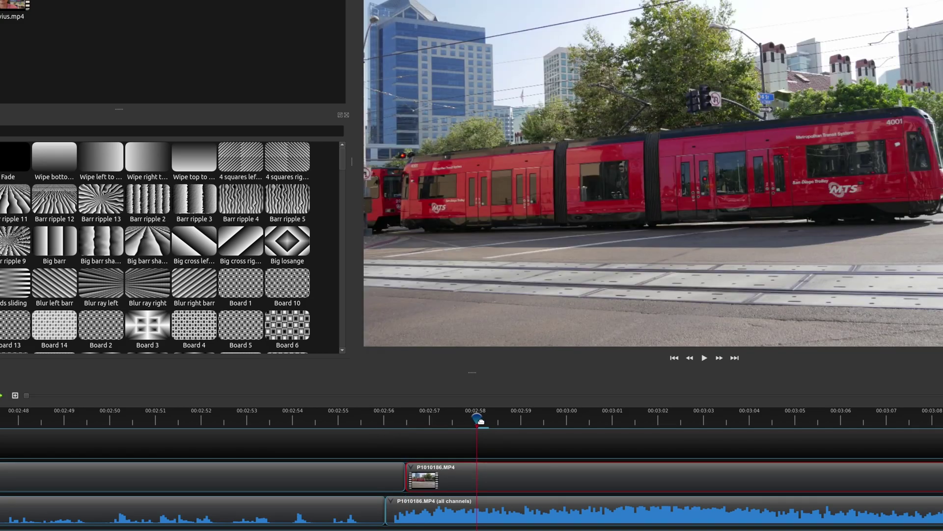
Replay from before the cut to check the J-cut
drag(481, 421, 370, 418)
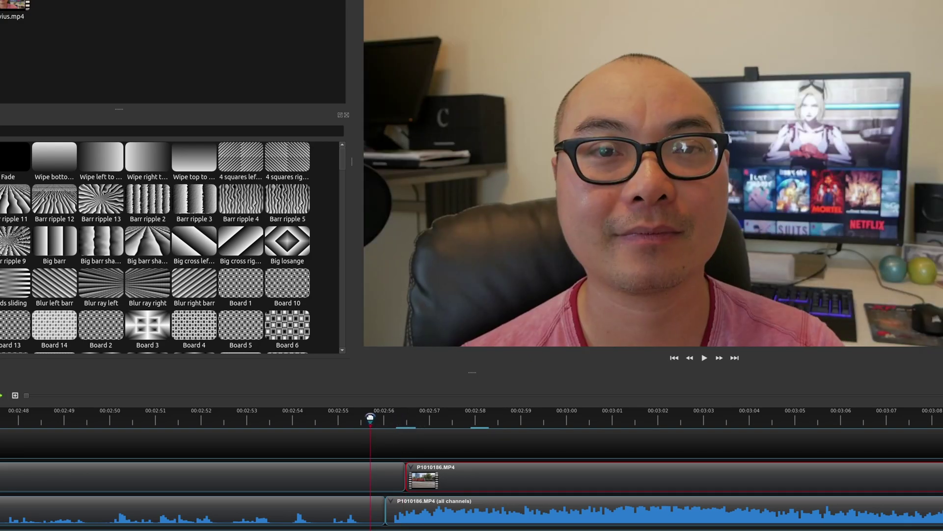
key(space)
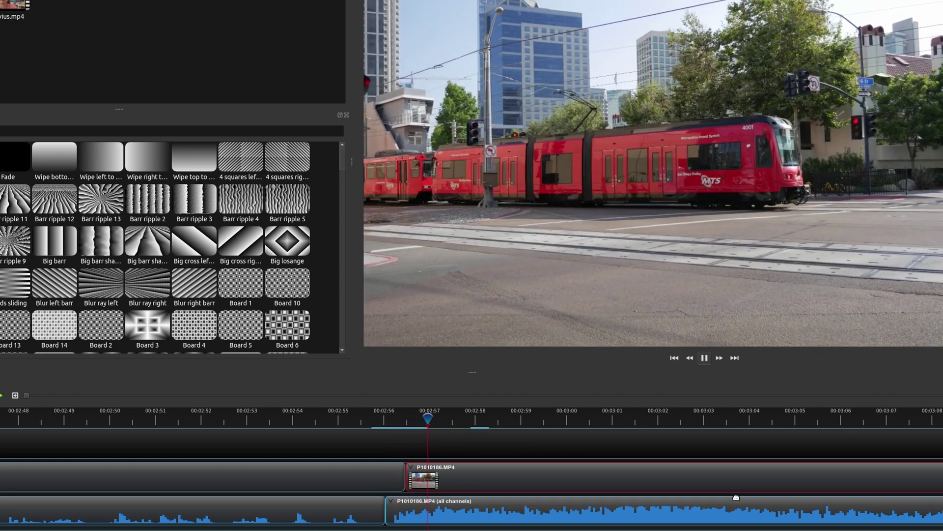
key(space)
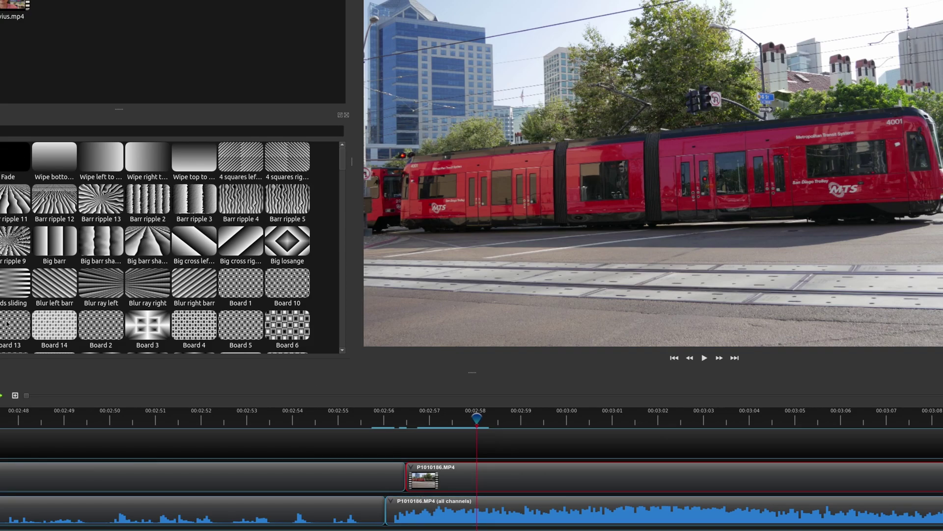
Drop a Fade transition onto the start of P1010186.MP4's video and shorten it to under a second
drag(21, 171, 389, 470)
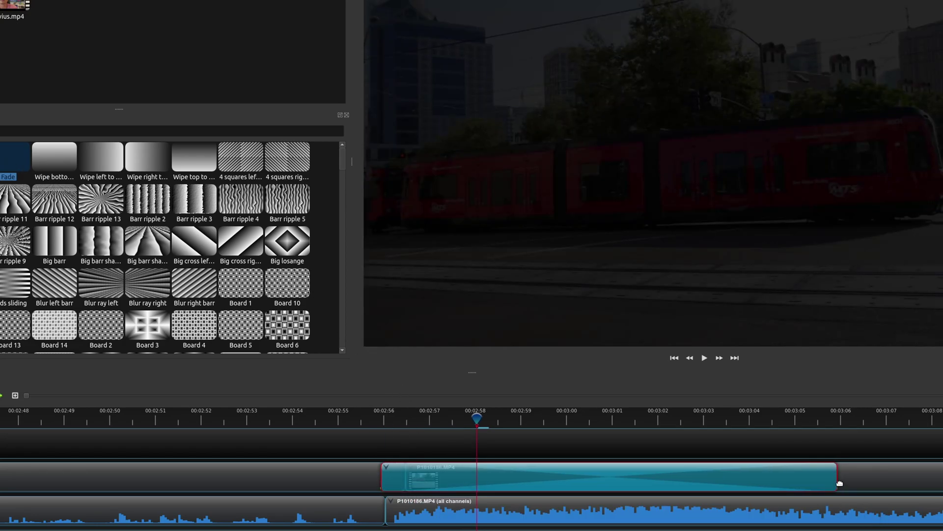
drag(837, 481, 429, 485)
click(439, 509)
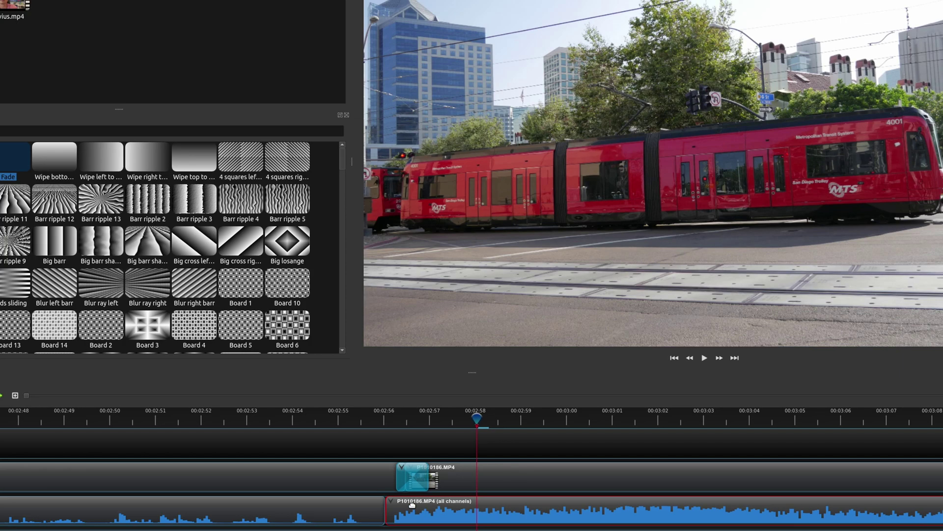
Apply a slow volume Fade In to the start of the P1010186.MP4 audio clip
right_click(416, 513)
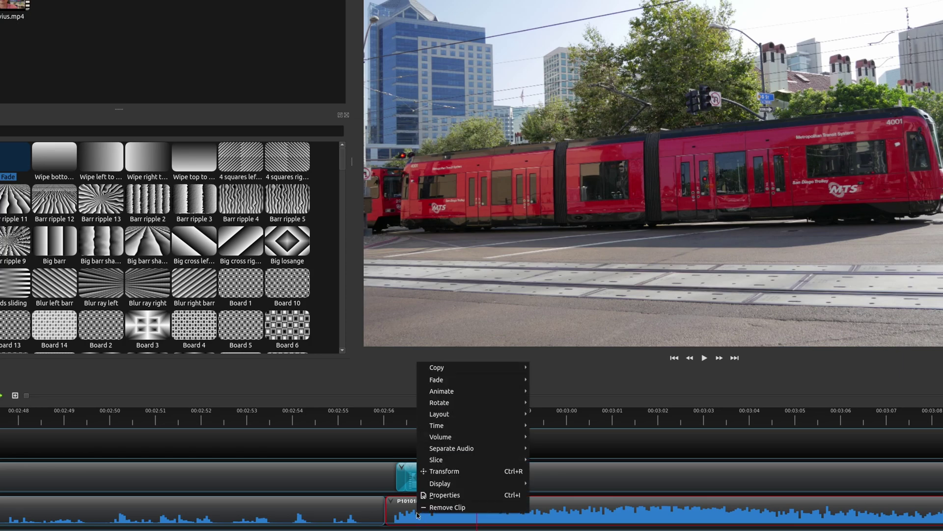
mouse_move(488, 436)
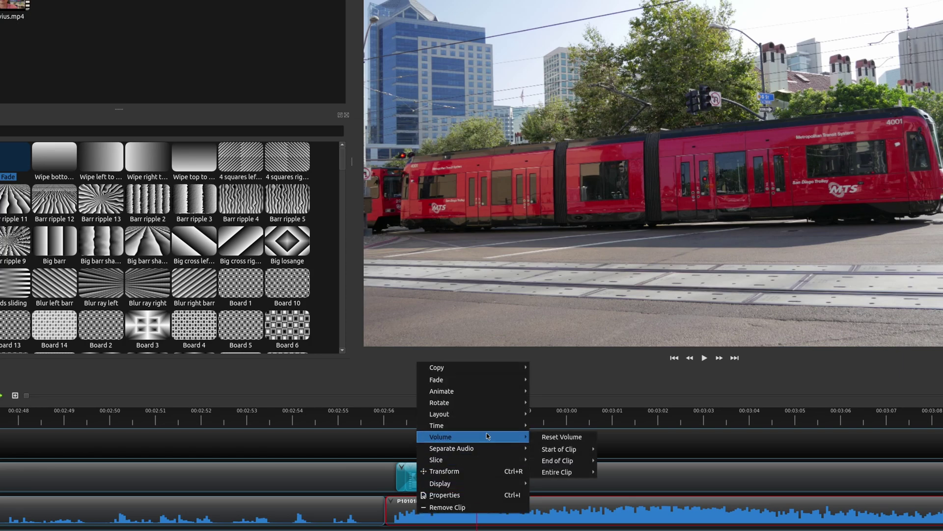
mouse_move(587, 454)
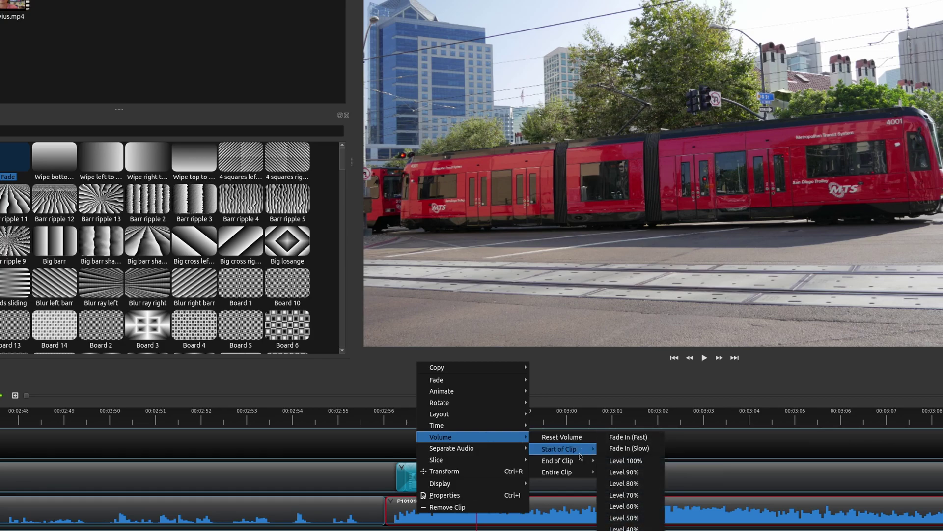
click(625, 448)
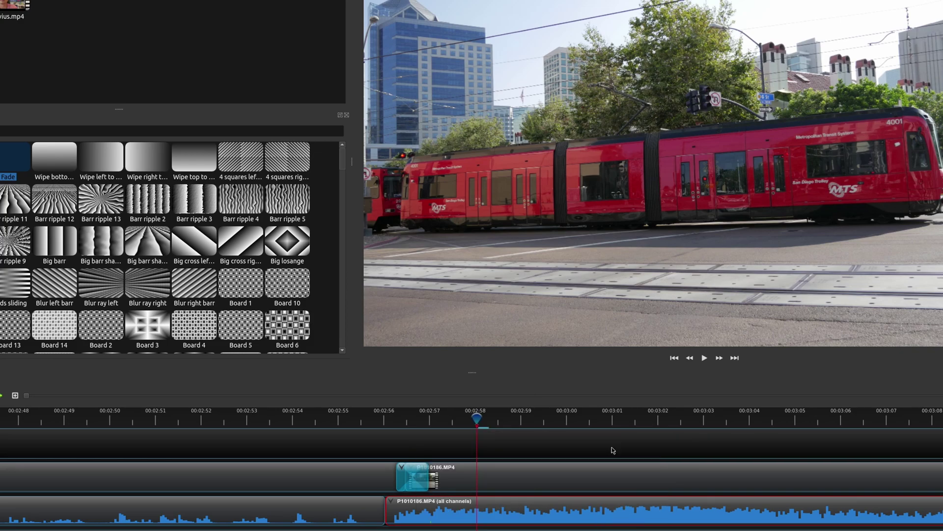
click(363, 423)
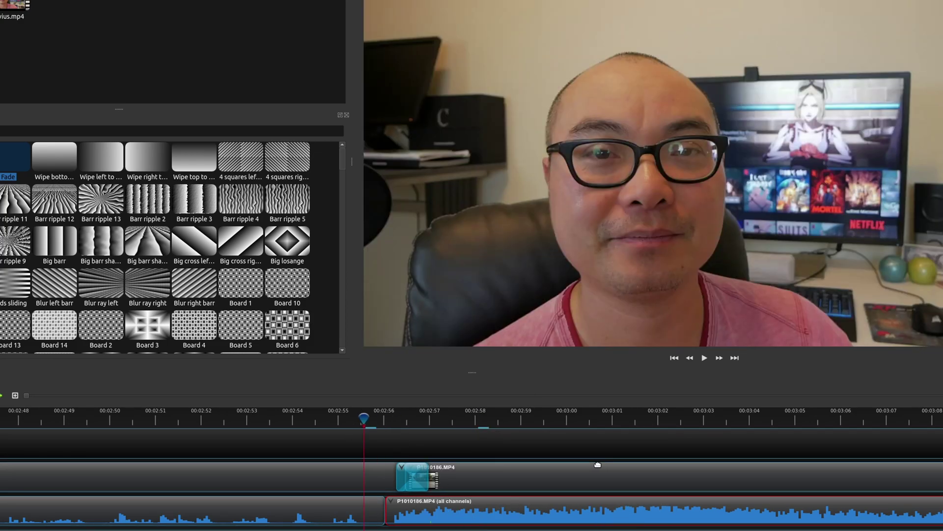
Preview the cut and shorten the end of the talking-head audio clip
key(space)
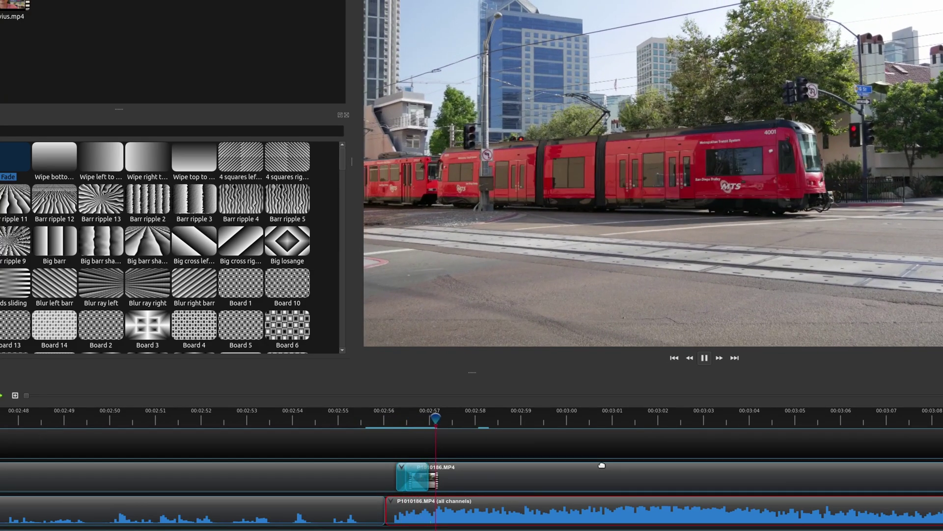
key(space)
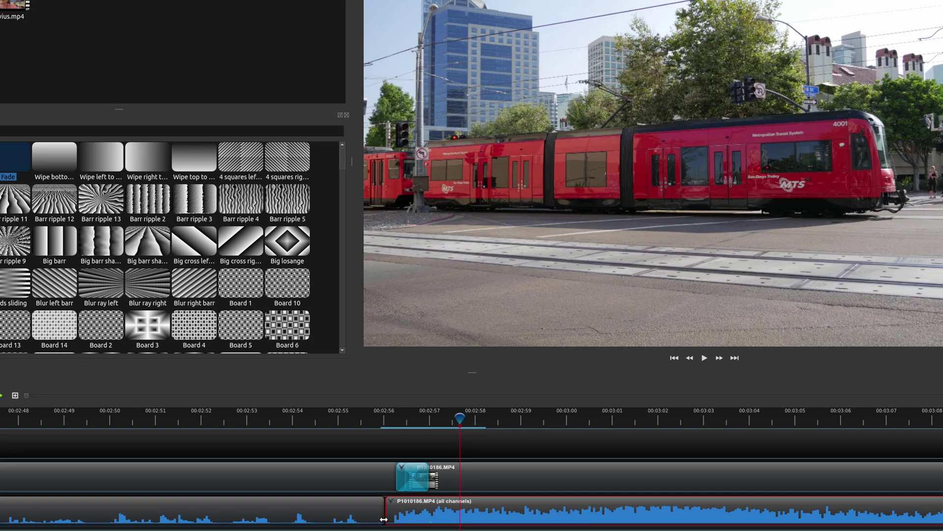
mouse_move(383, 519)
mouse_down()
mouse_move(352, 518)
mouse_move(365, 513)
mouse_up()
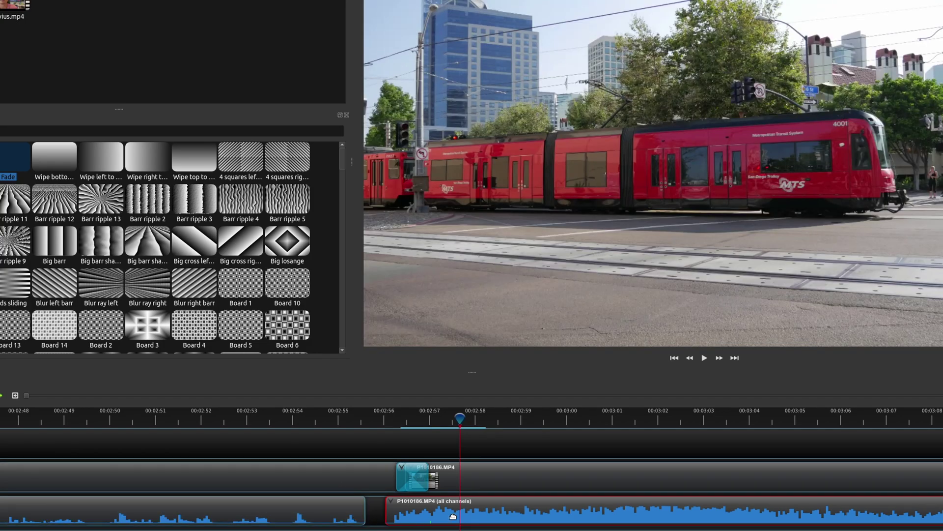
drag(453, 515, 432, 515)
Reposition the tram clip later on its track to close the gap
click(357, 480)
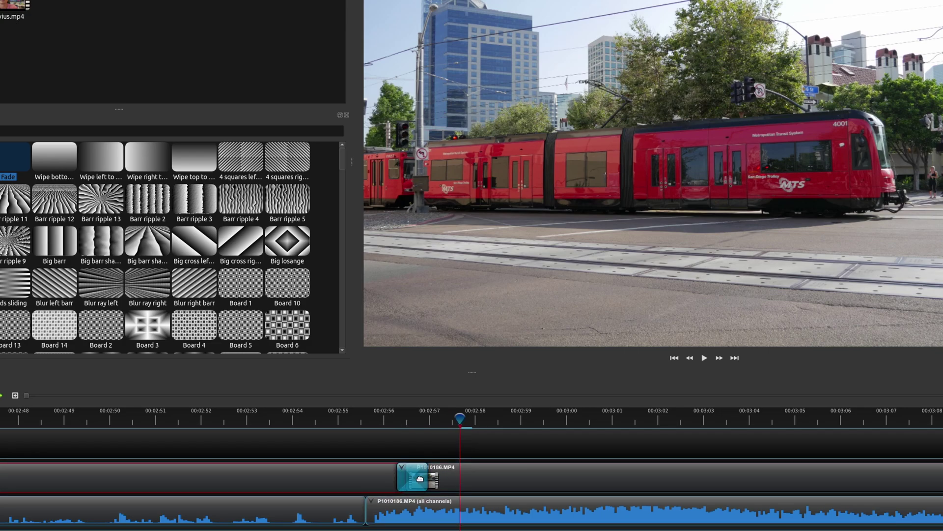
drag(438, 477, 471, 475)
click(401, 479)
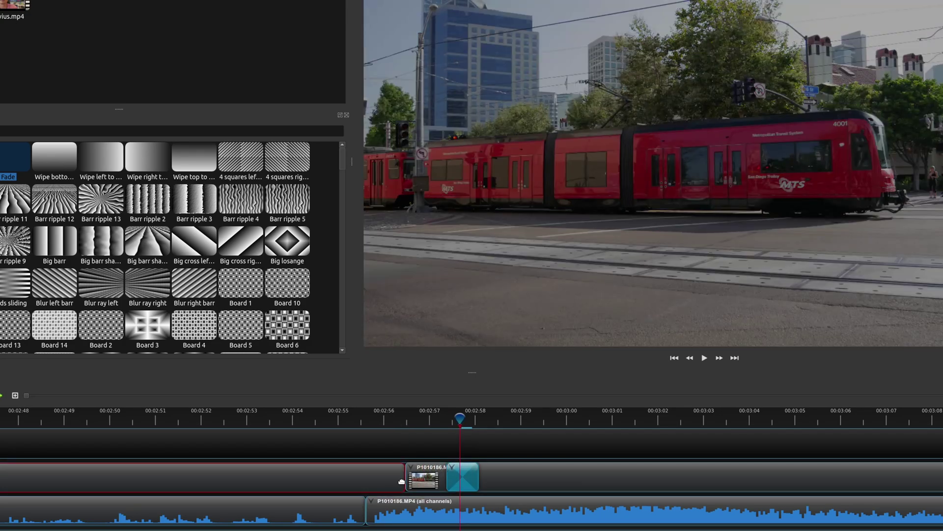
drag(401, 484, 421, 484)
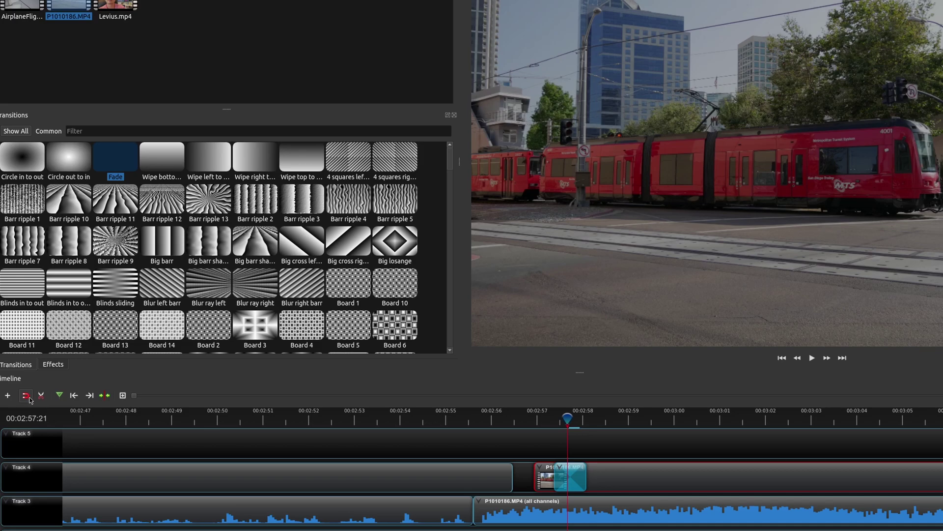
With snapping on, trim the tram video clip and align its start with its audio
click(27, 396)
drag(514, 482, 482, 481)
drag(676, 473, 492, 476)
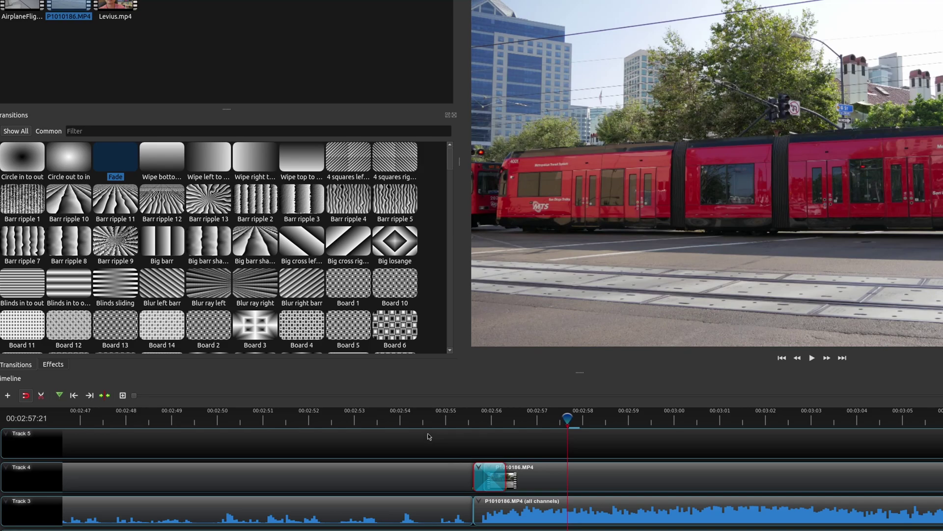
Preview the cut and move the Fade transition later to the playhead, around 00:02:57
click(443, 422)
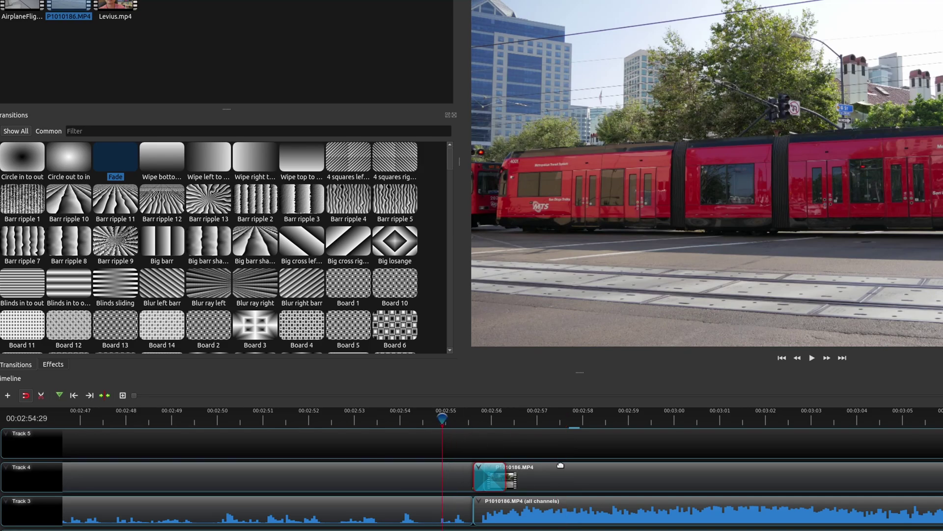
key(space)
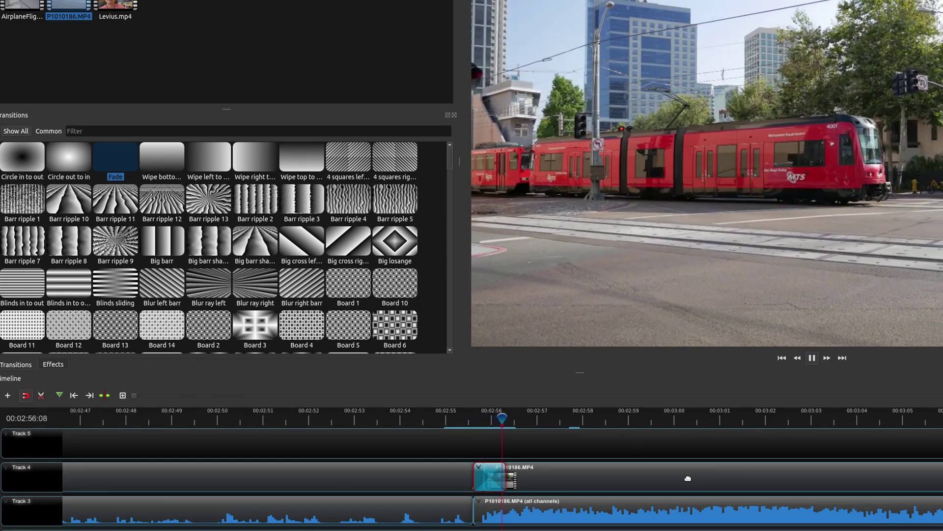
key(space)
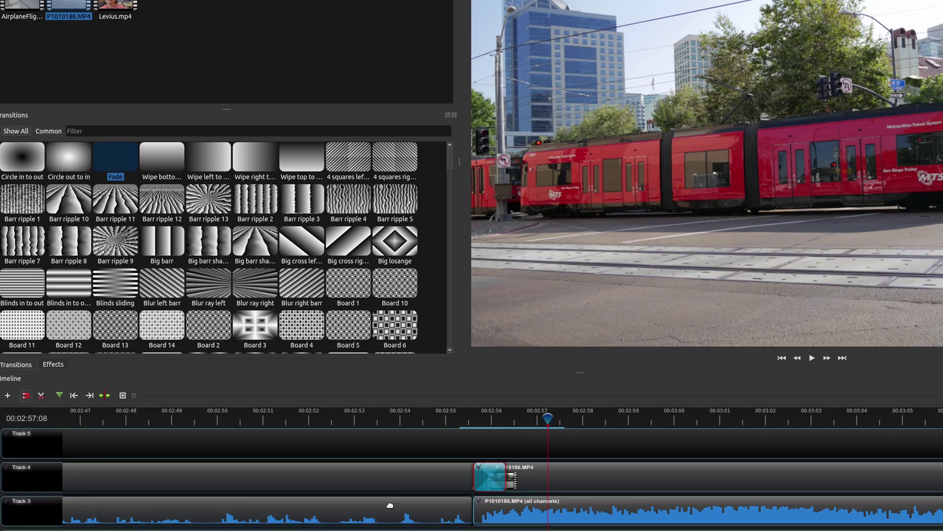
drag(488, 476, 564, 476)
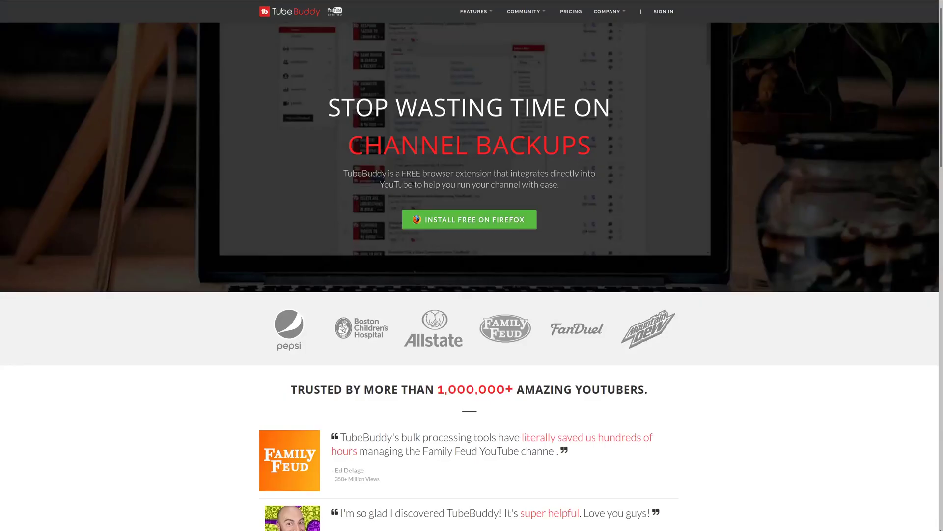
scroll(470, 275, down, 1)
scroll(469, 276, down, 2)
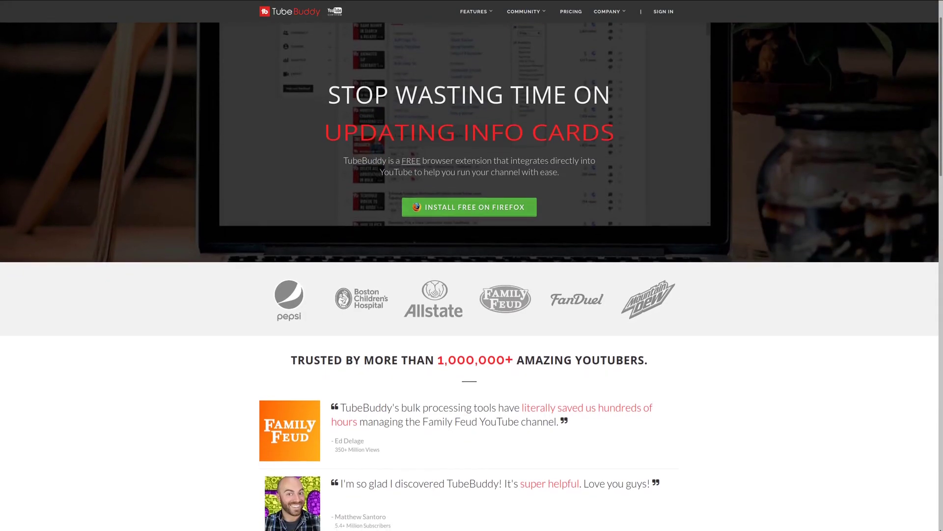
scroll(469, 275, down, 3)
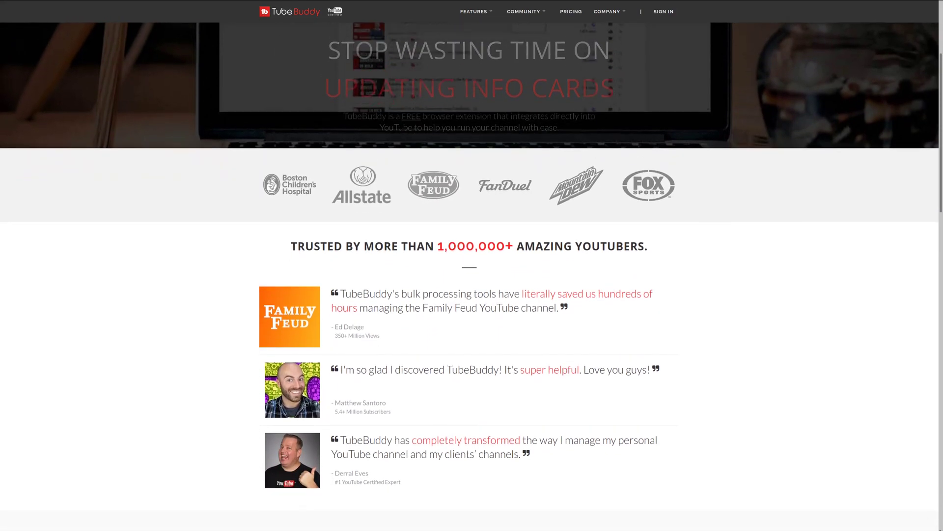
scroll(469, 275, down, 2)
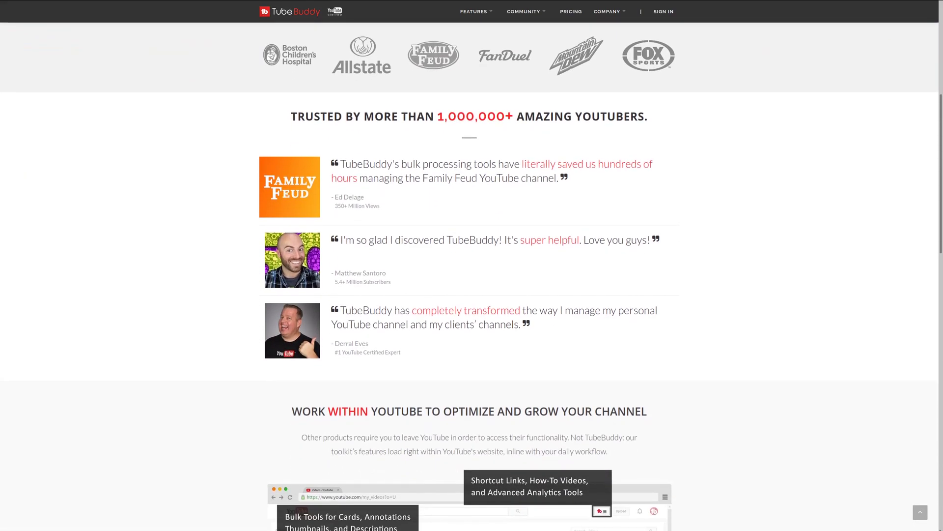
scroll(469, 276, down, 2)
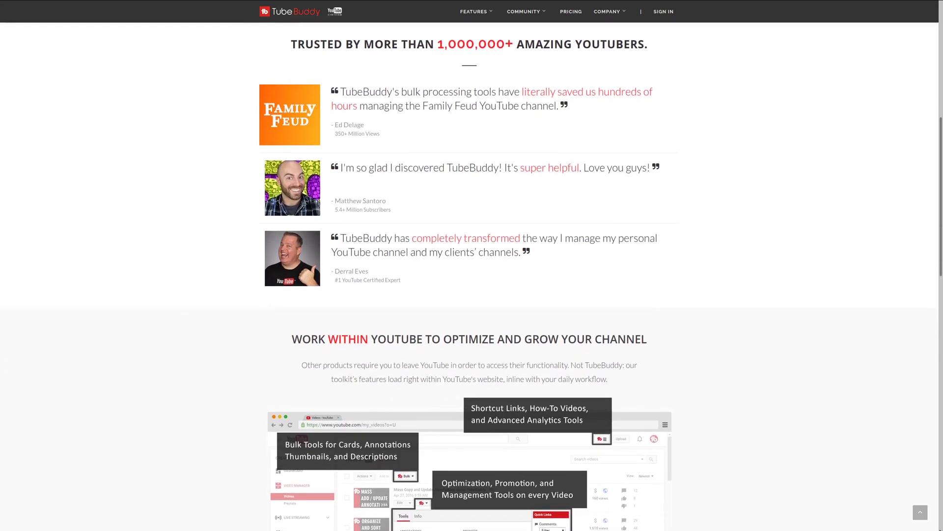
scroll(469, 275, down, 2)
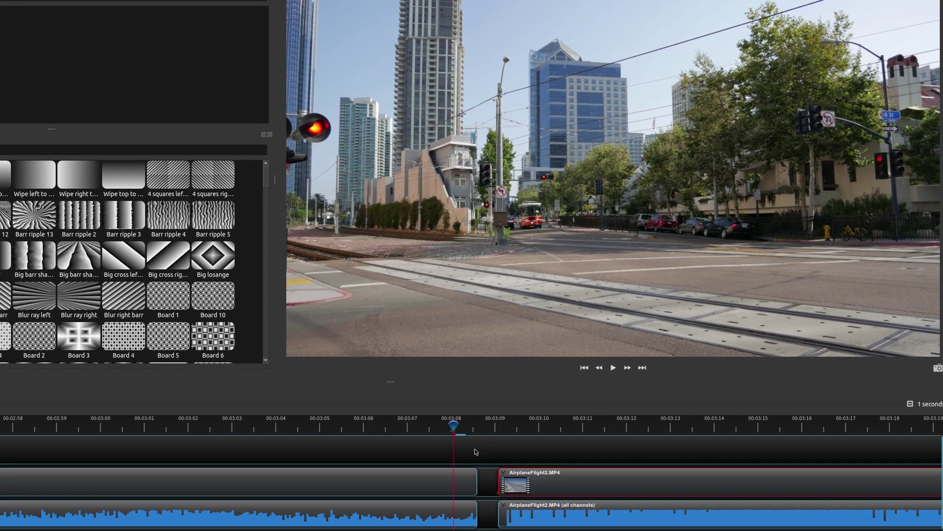
Trim the tram clip's end, then move AirplaneFlight2's video earlier and its audio slightly less far
click(457, 473)
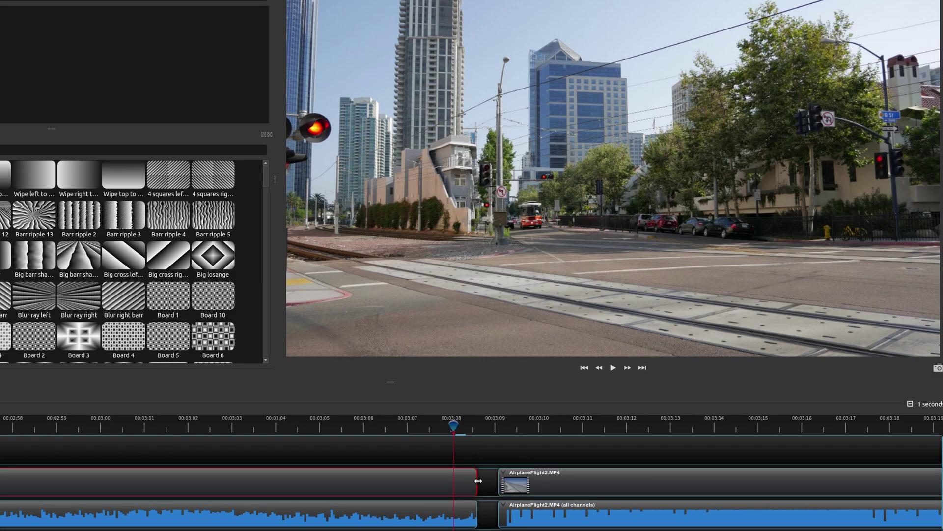
drag(478, 480, 455, 482)
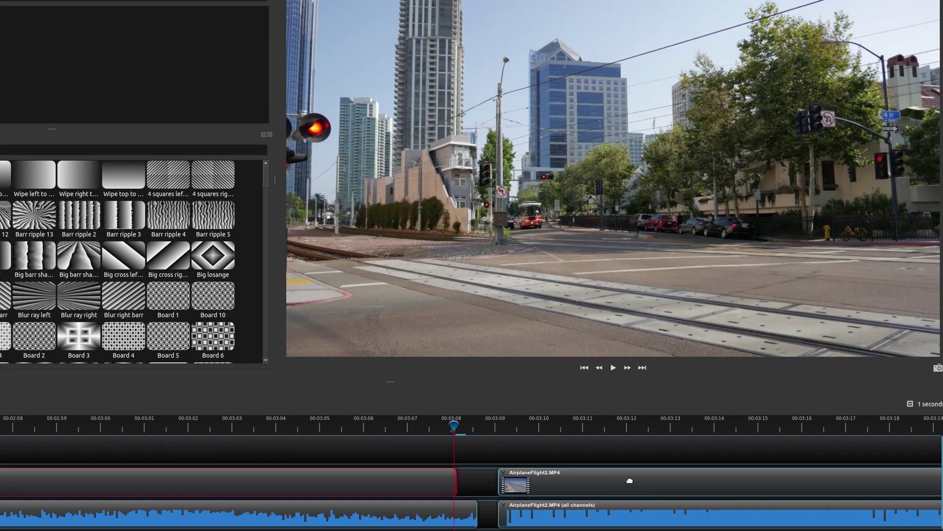
drag(624, 482, 589, 482)
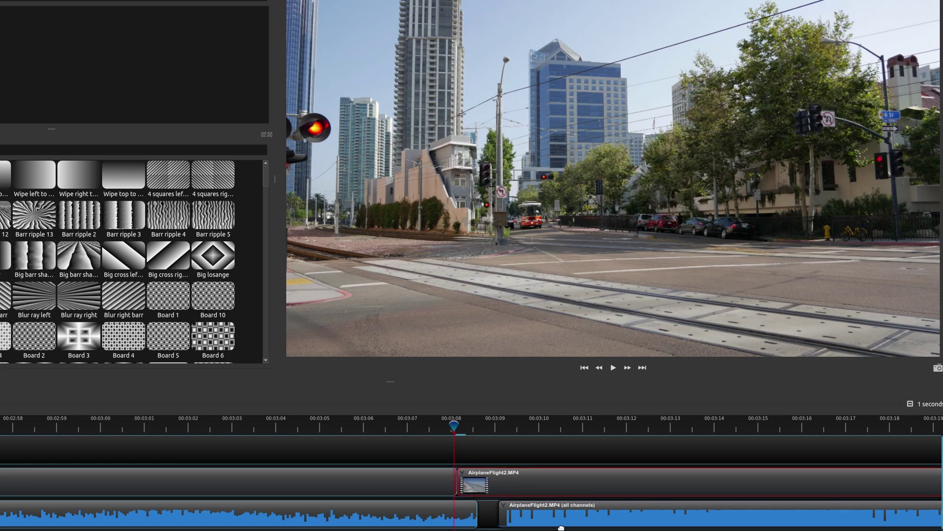
drag(565, 519, 545, 518)
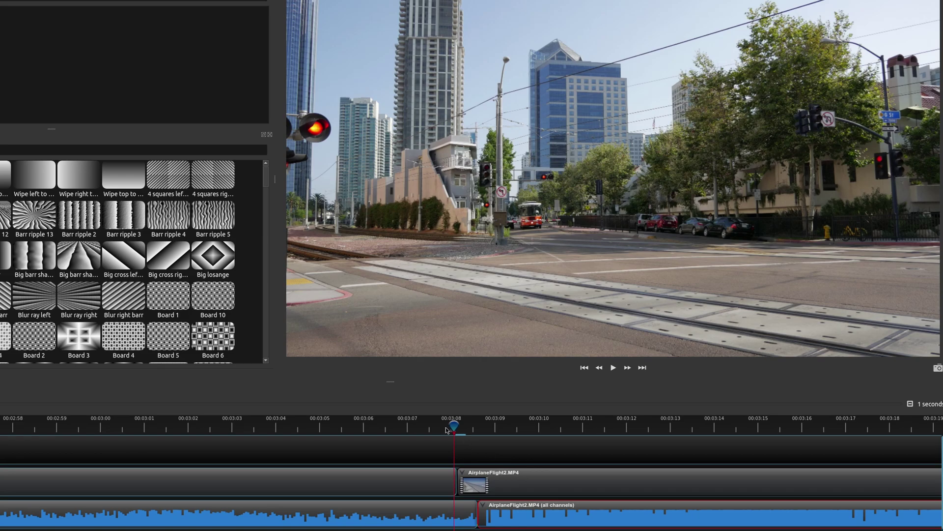
drag(451, 428, 444, 427)
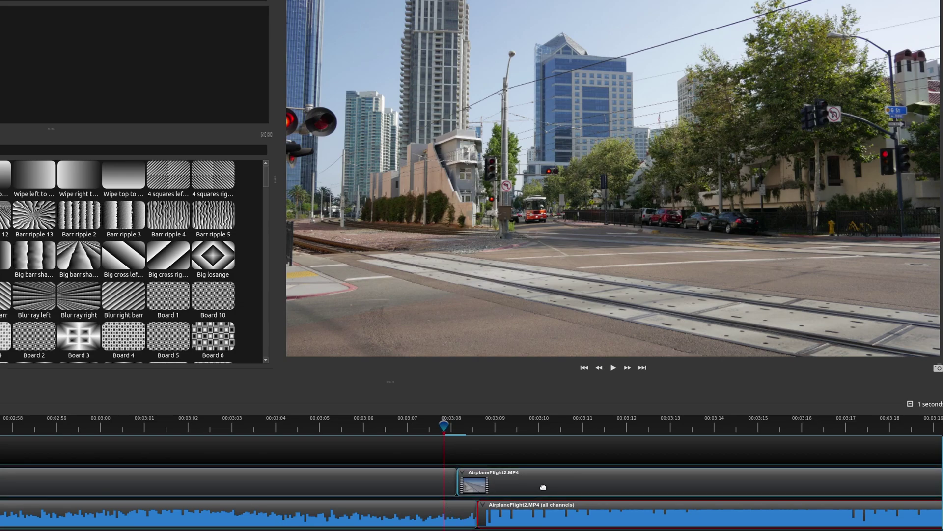
click(426, 426)
key(space)
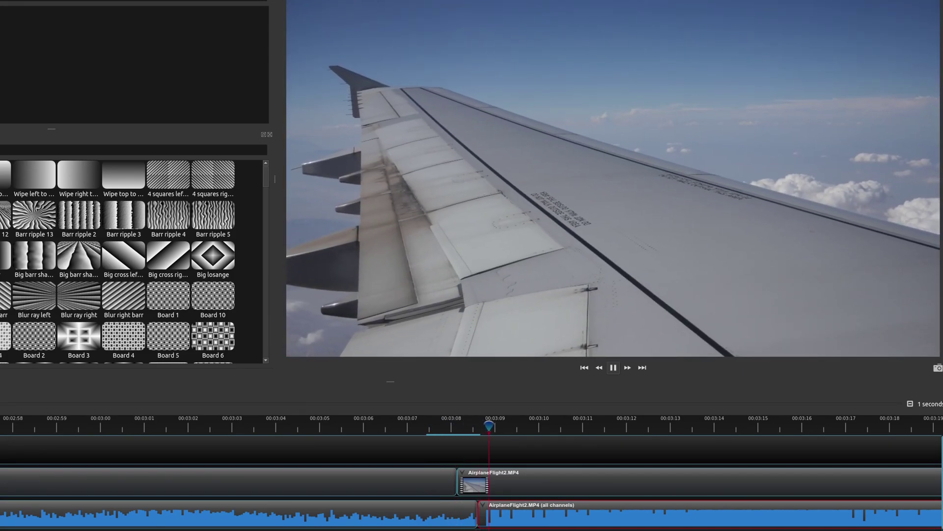
key(space)
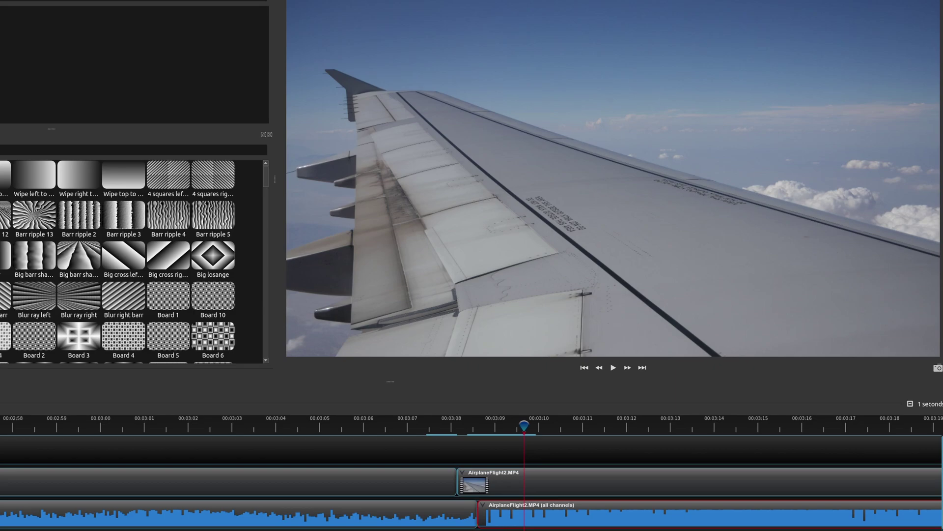
click(418, 485)
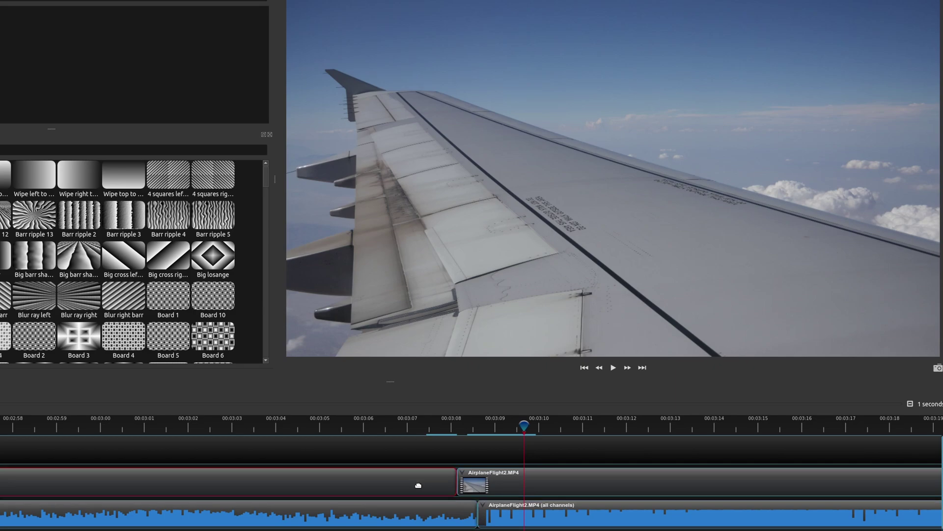
ctrl+click(438, 508)
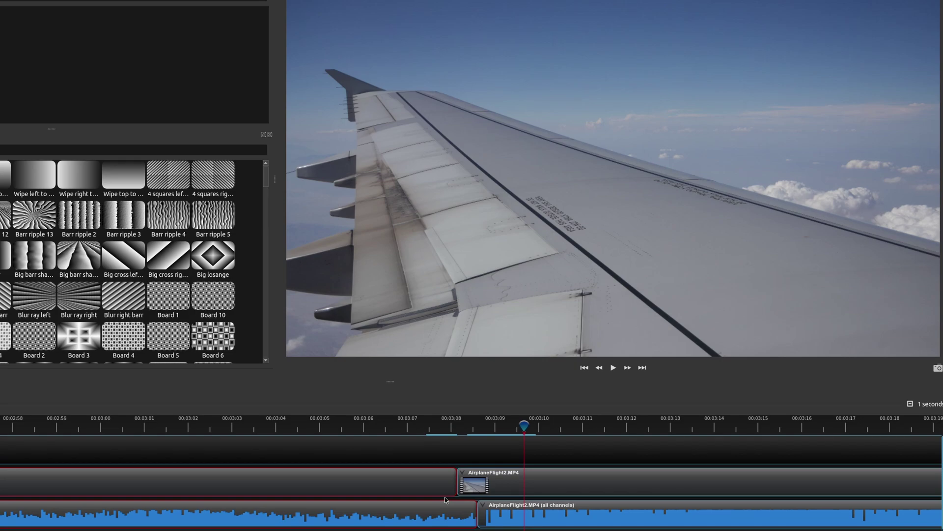
click(440, 428)
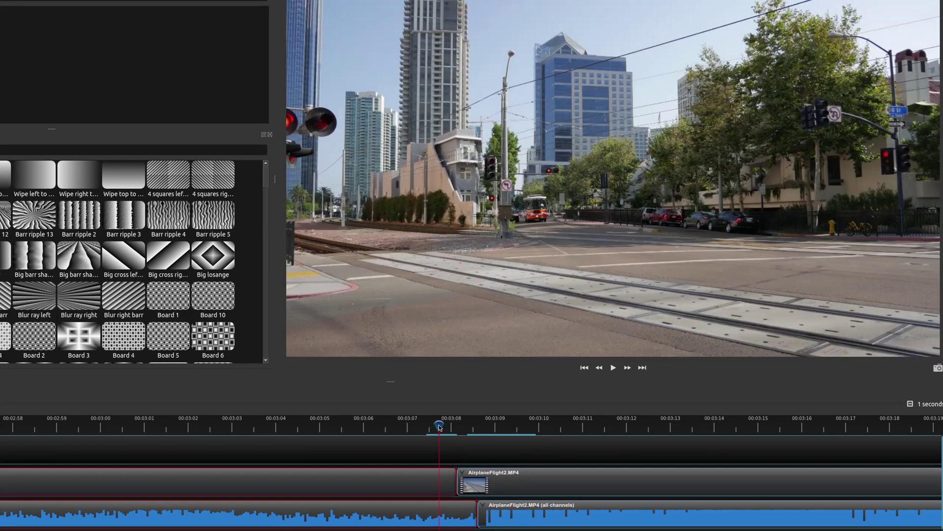